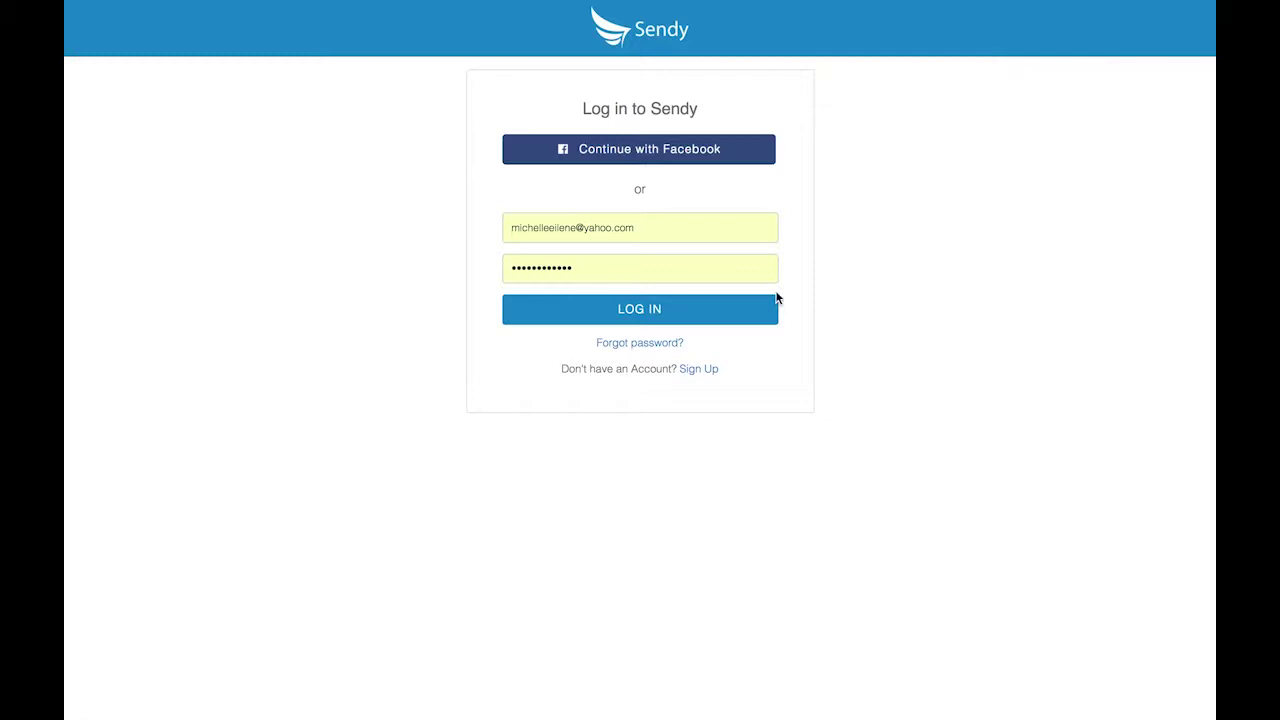
Start a Business account sign-up with the account holder's name and business name.
click(697, 369)
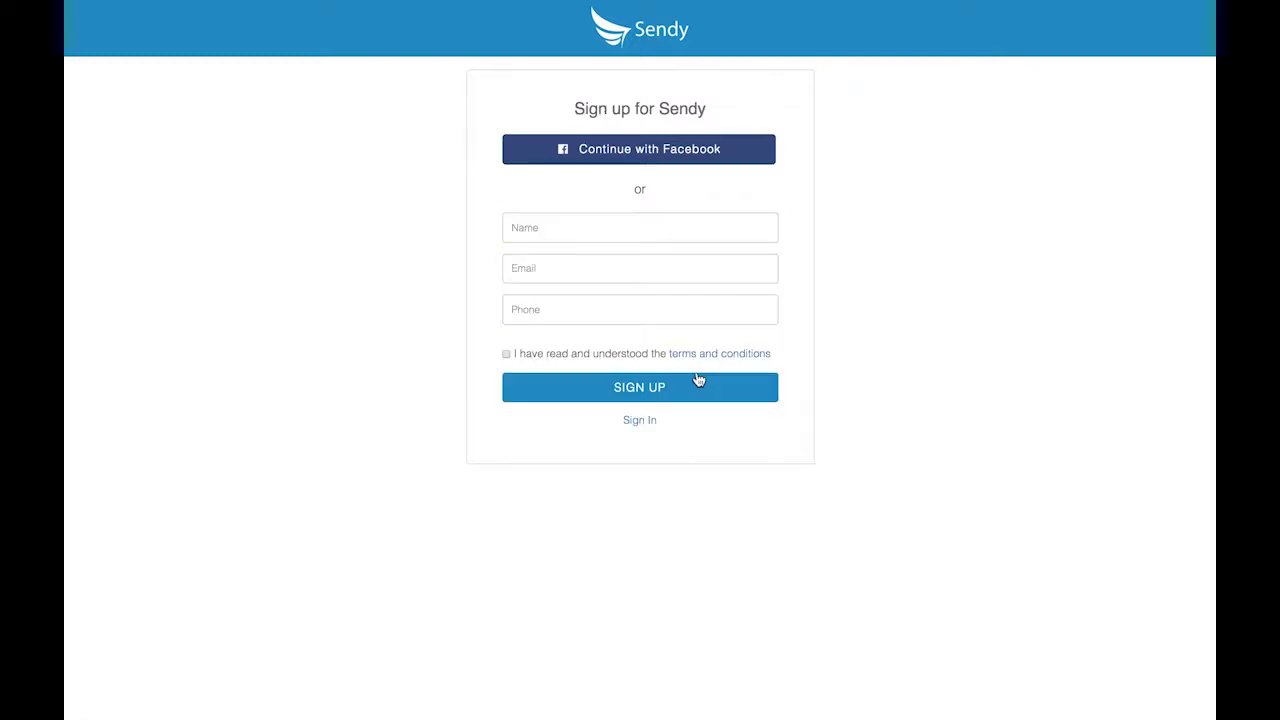
click(583, 228)
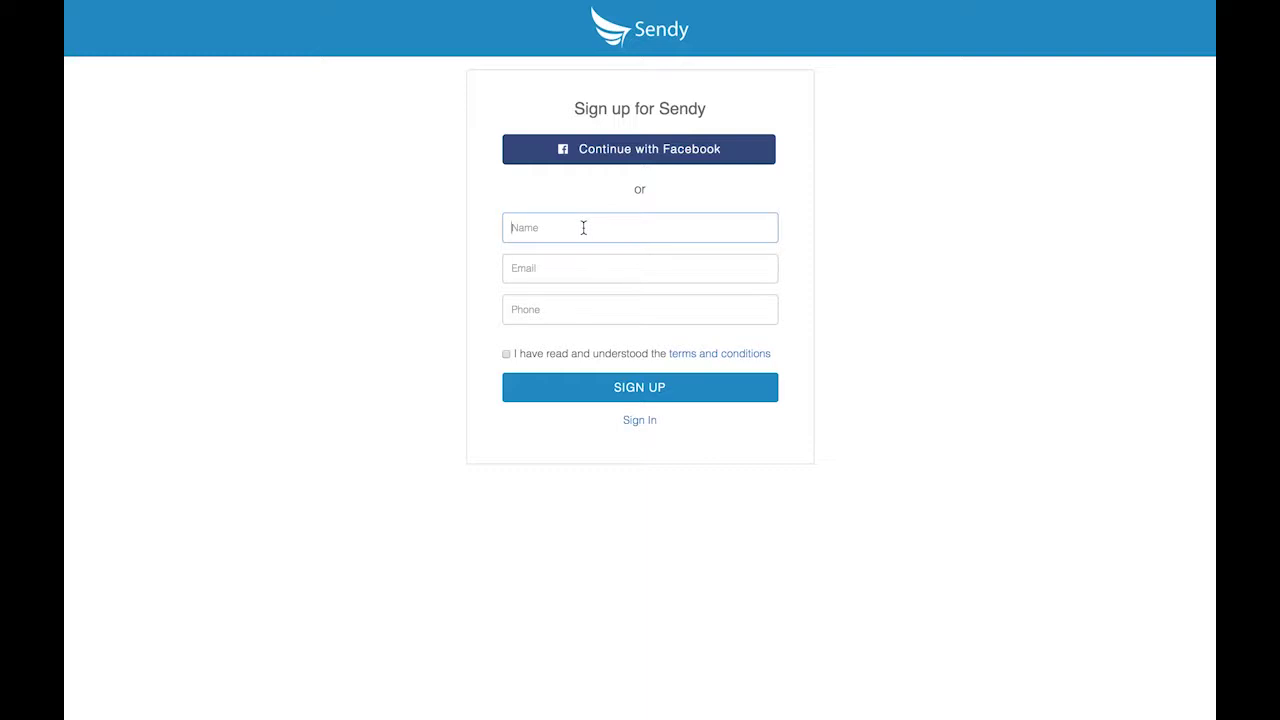
text(Faith)
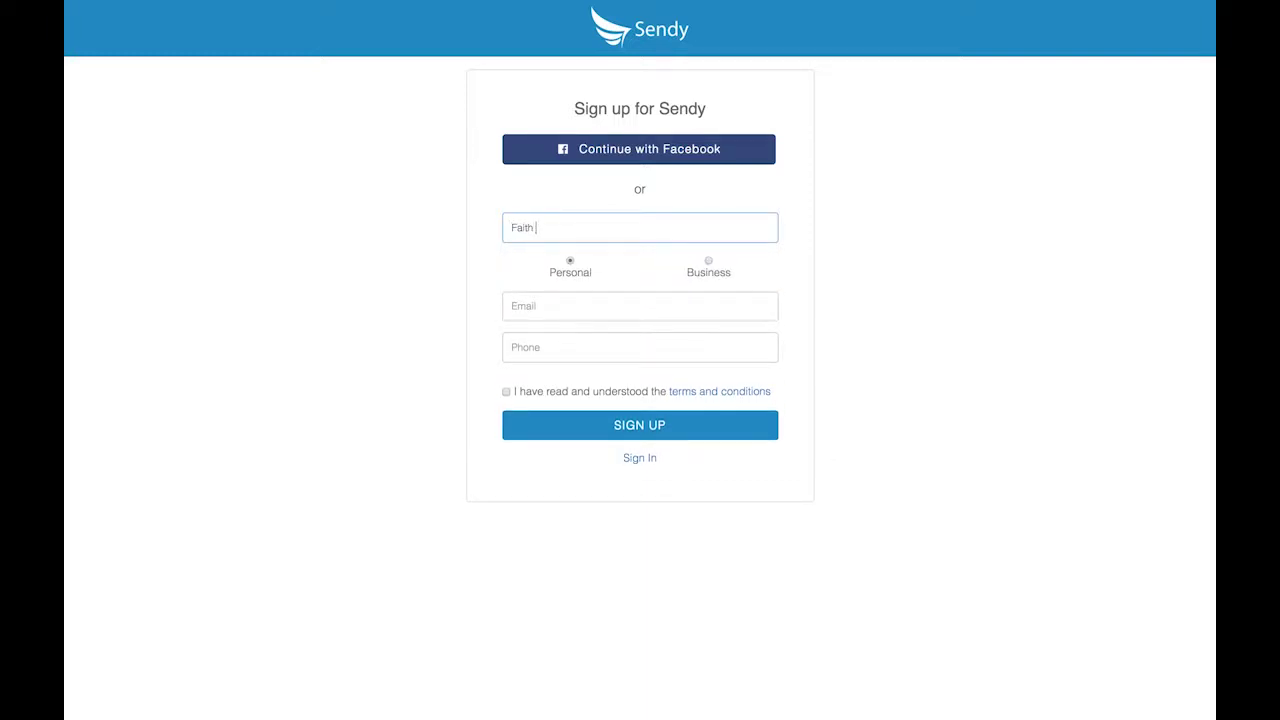
click(708, 261)
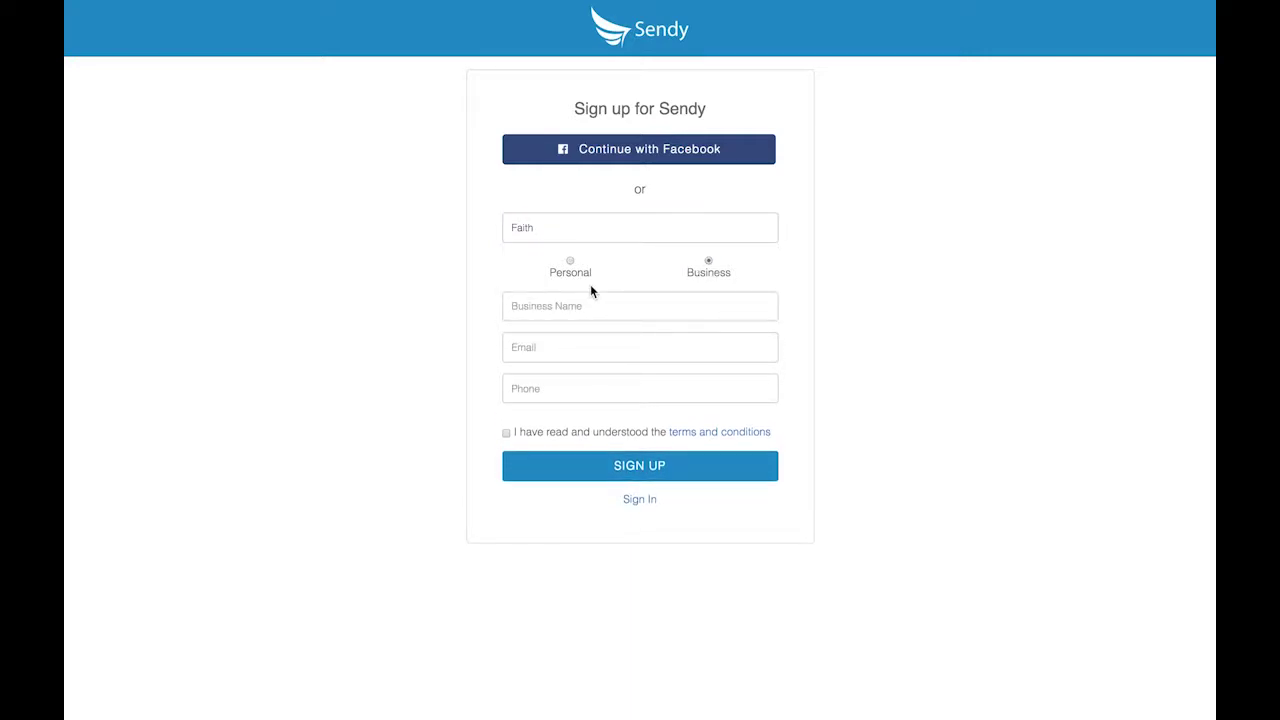
click(563, 304)
text(Faith Ltd.)
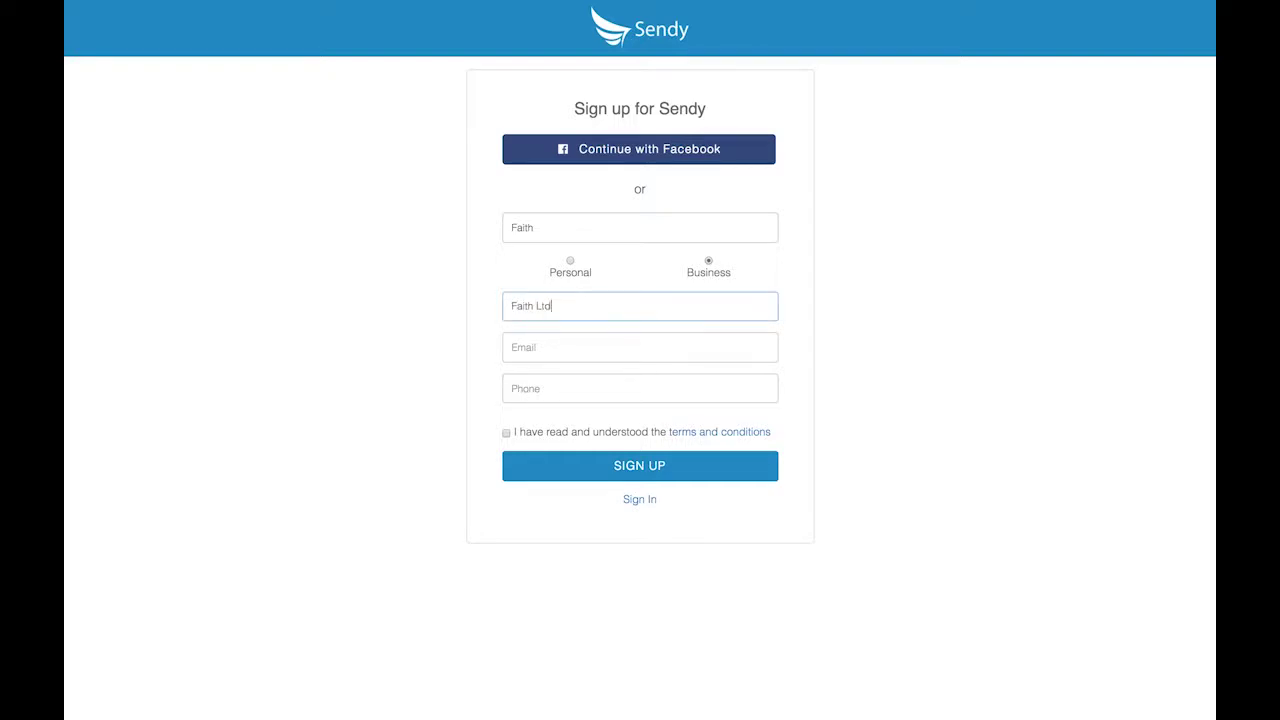
Add the email, phone number and password, accept the terms, and submit the sign-up.
click(557, 341)
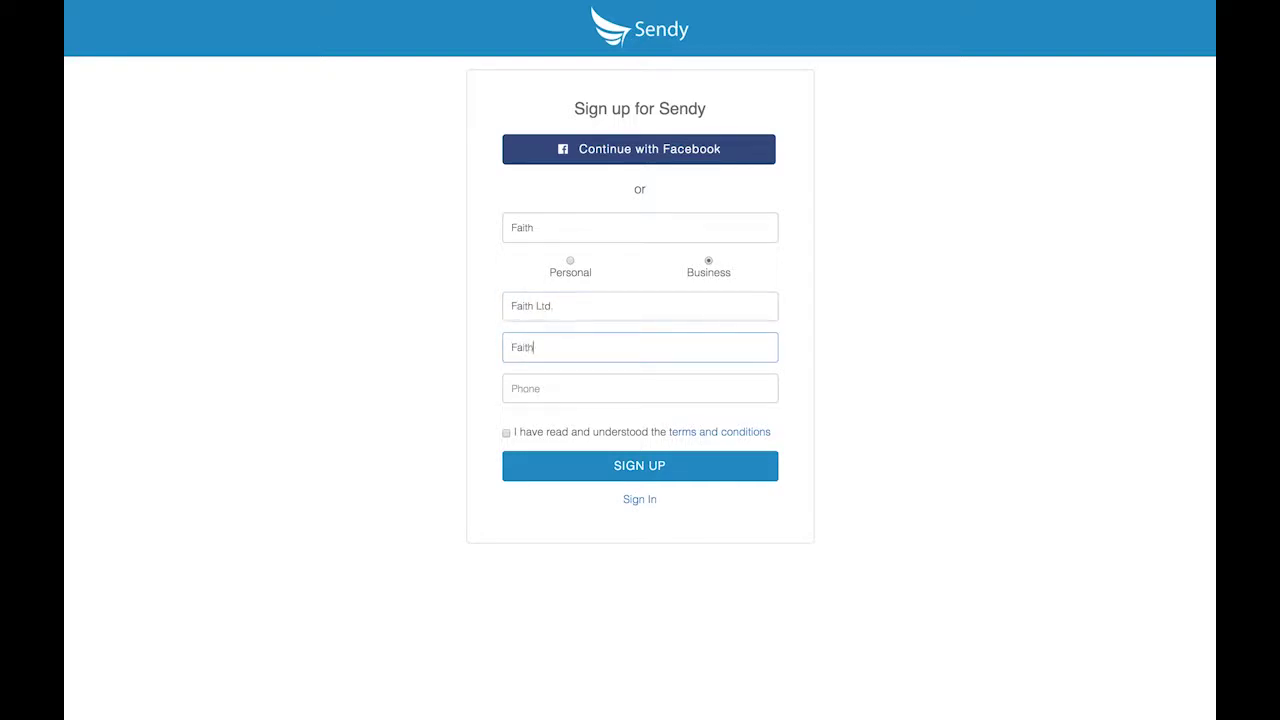
click(543, 395)
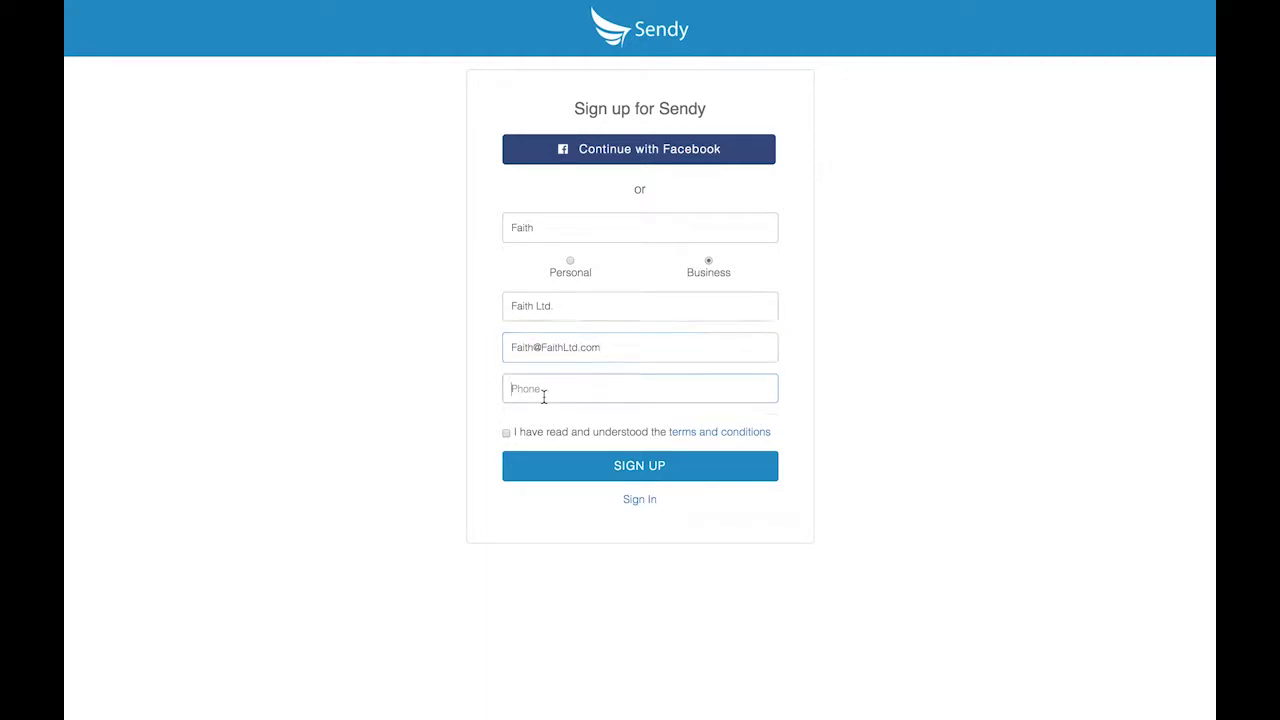
click(591, 438)
text(••••••••••••)
click(506, 473)
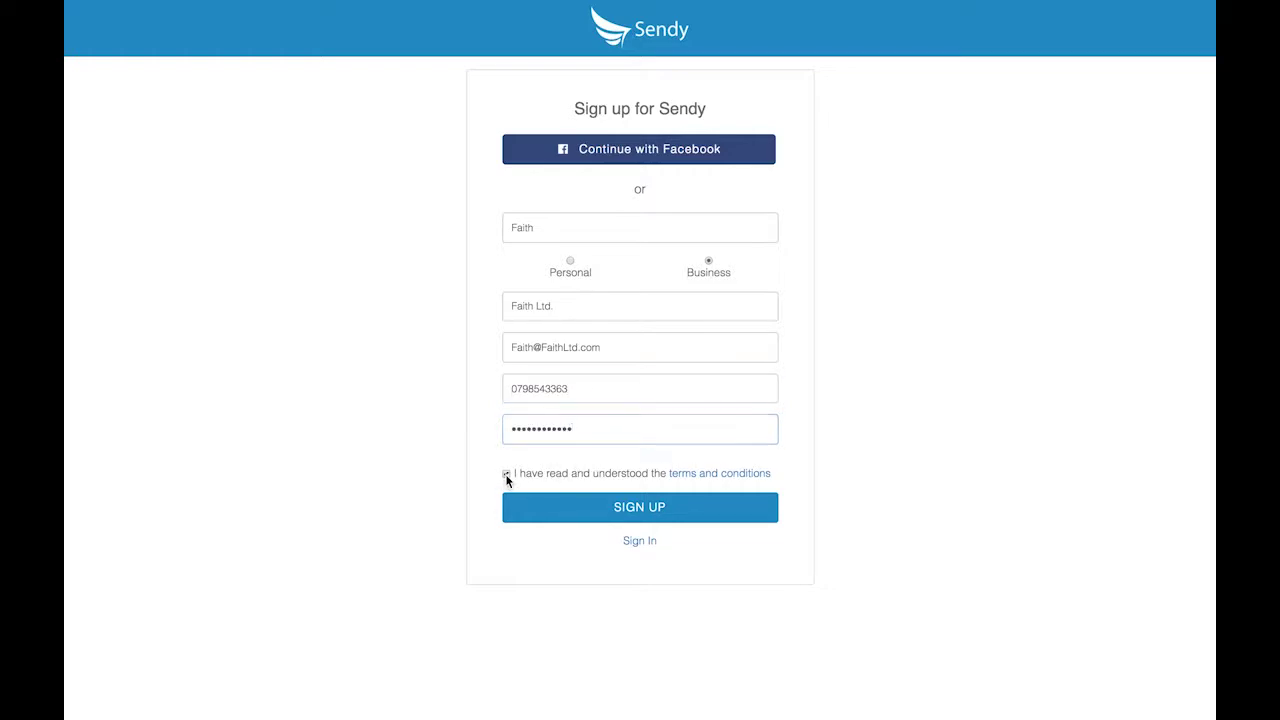
click(580, 509)
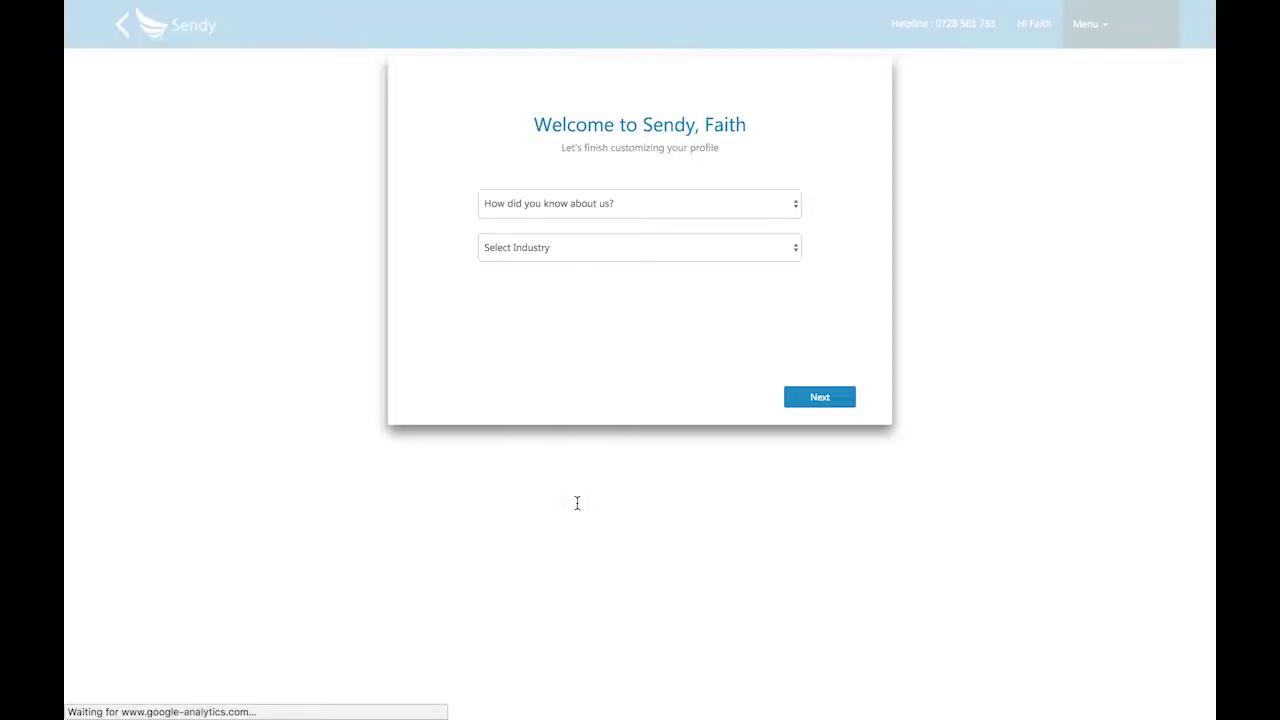
Set the referral source to Other ('I am a Safaricom Merchant') and the industry to Ecommerce.
click(794, 208)
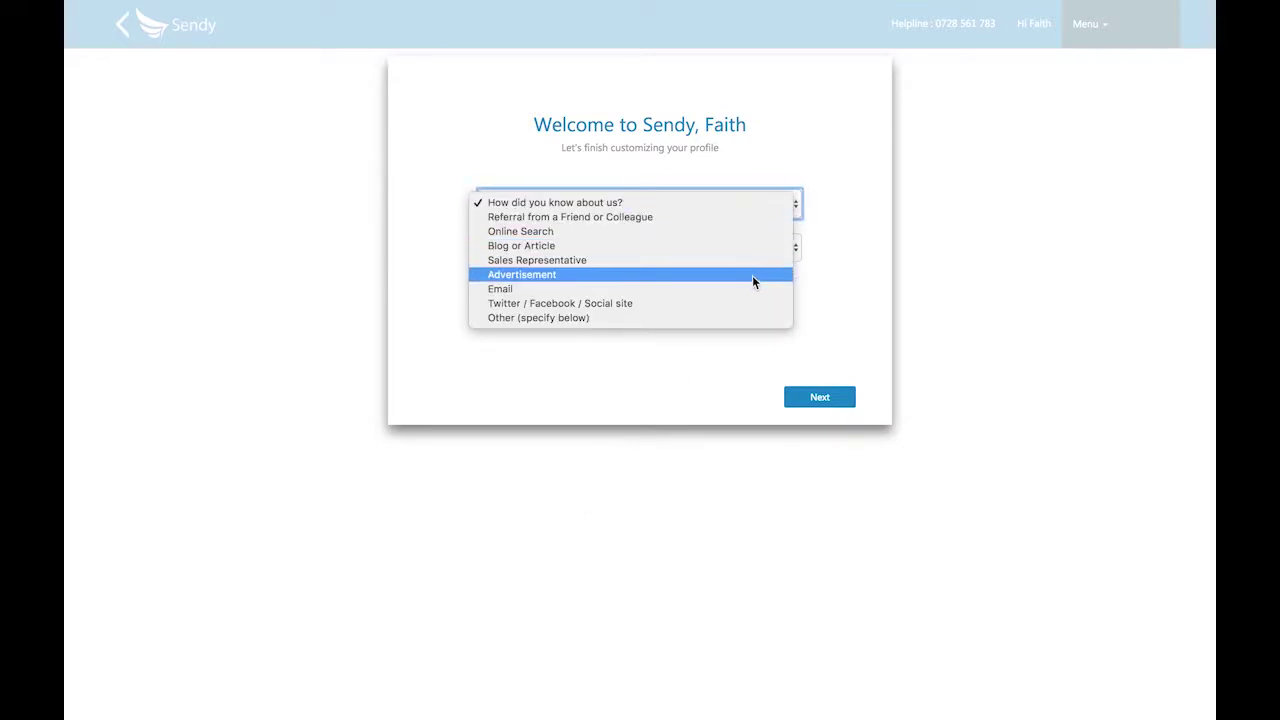
click(735, 317)
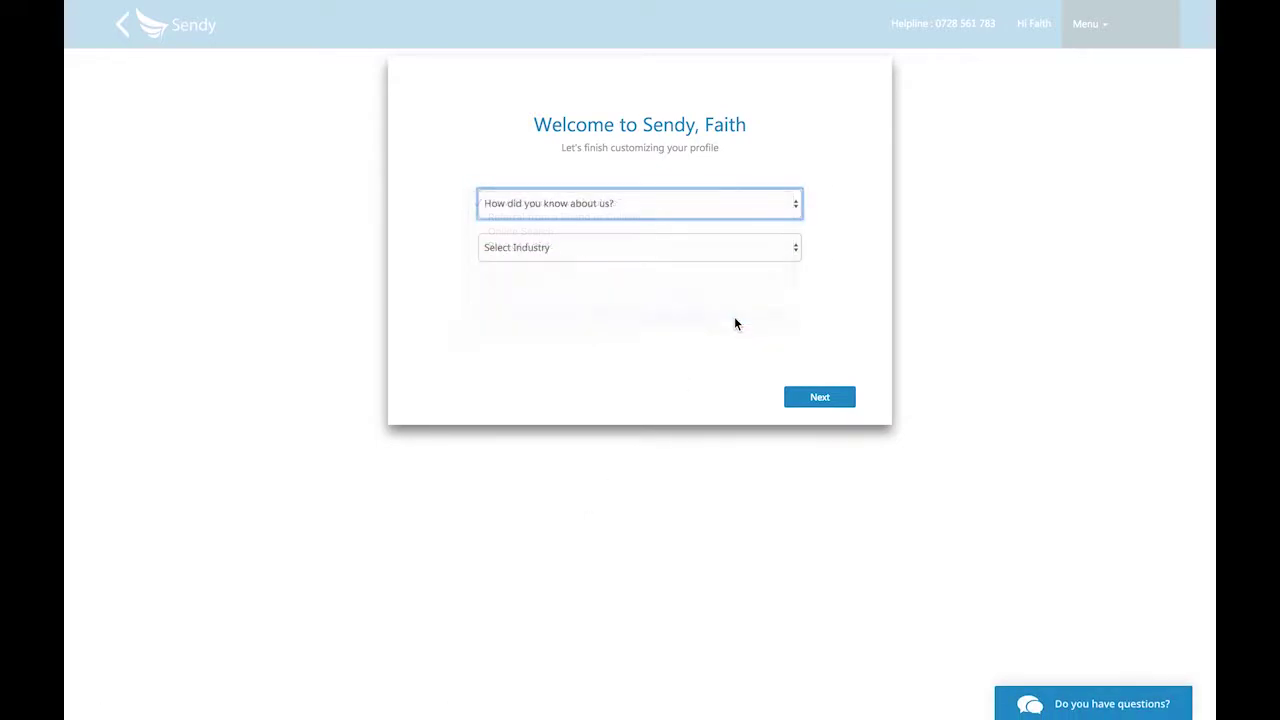
click(666, 242)
text(I am)
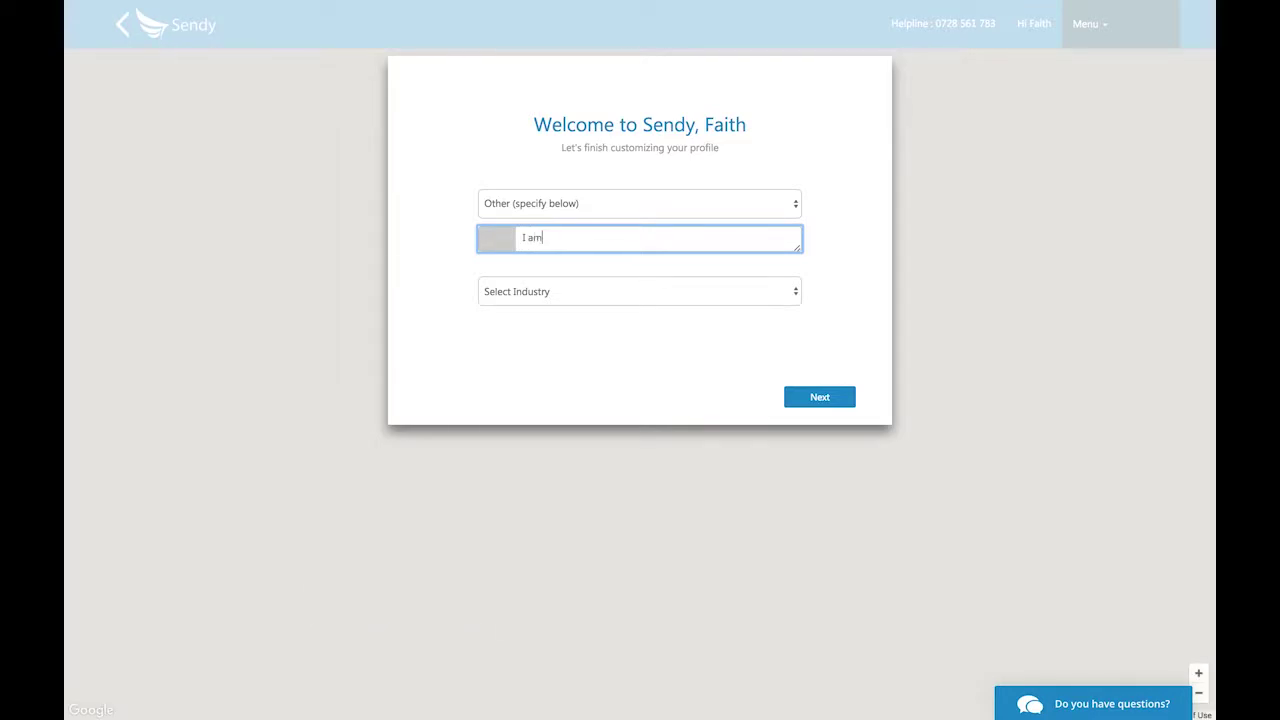
text( a Safaricom)
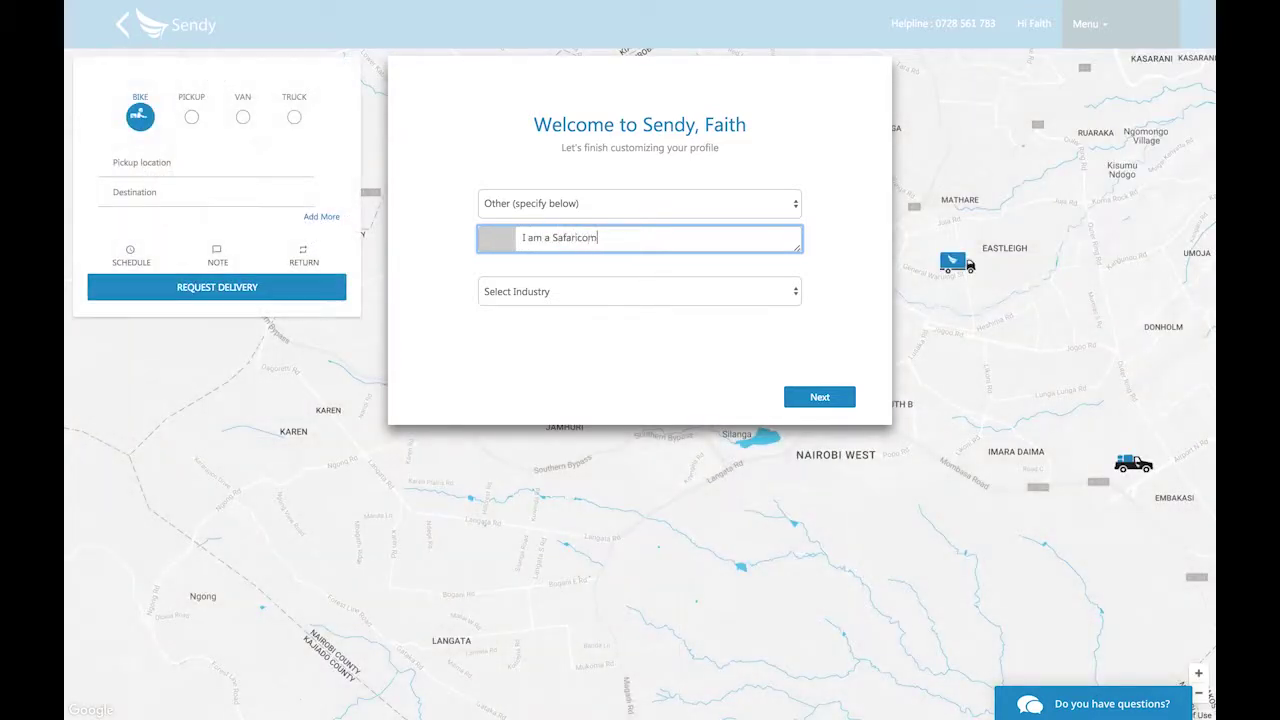
text( Merchant)
click(700, 291)
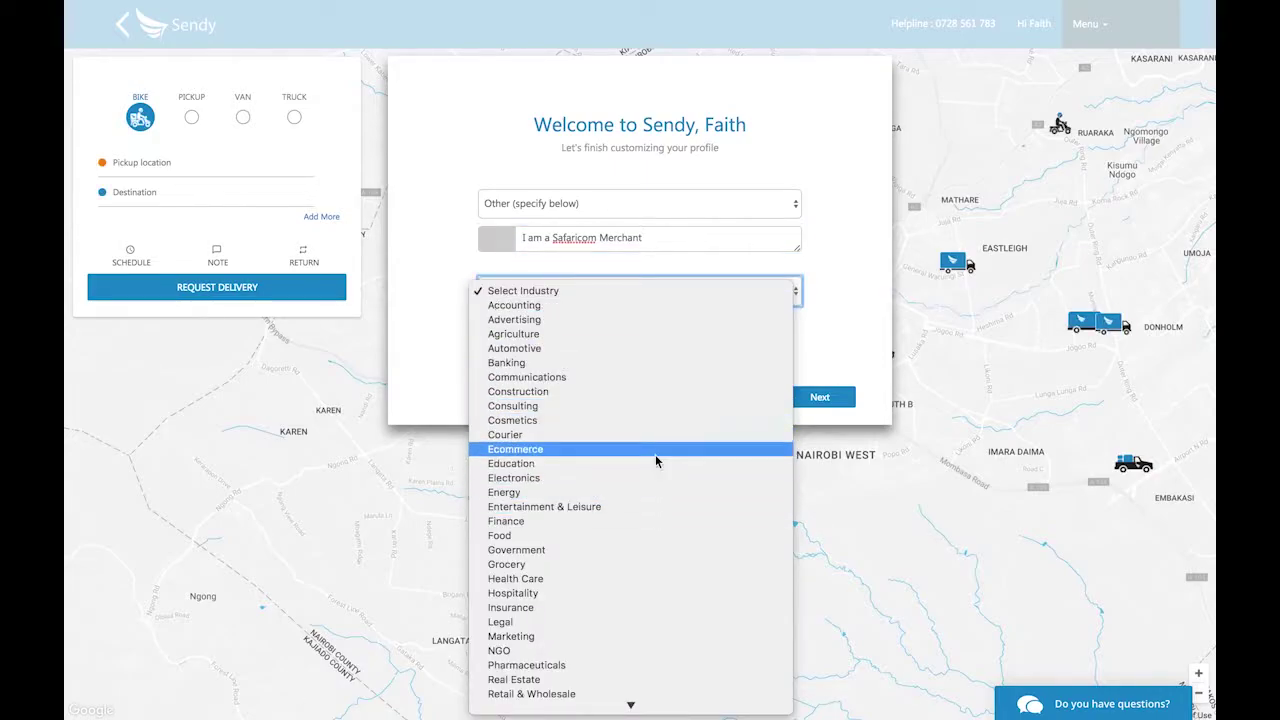
click(657, 460)
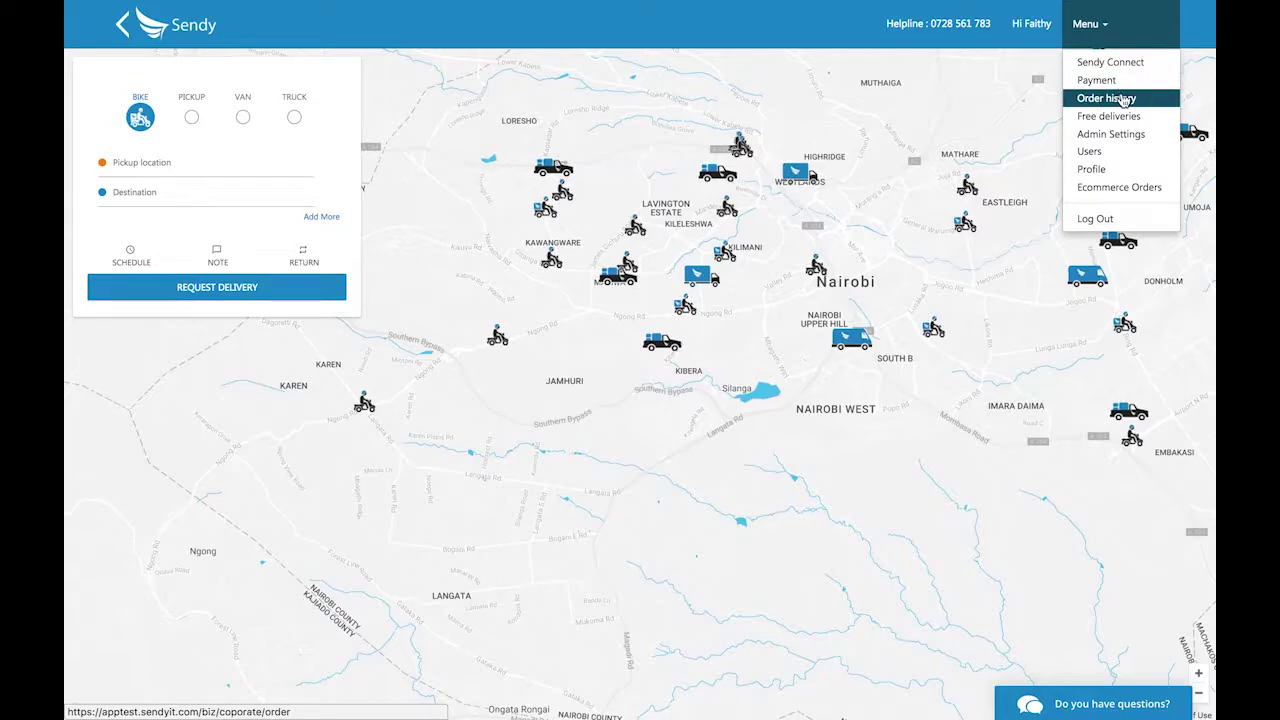
Switch on the Insurance toggle in the Admin Settings Preferences tab.
click(1137, 136)
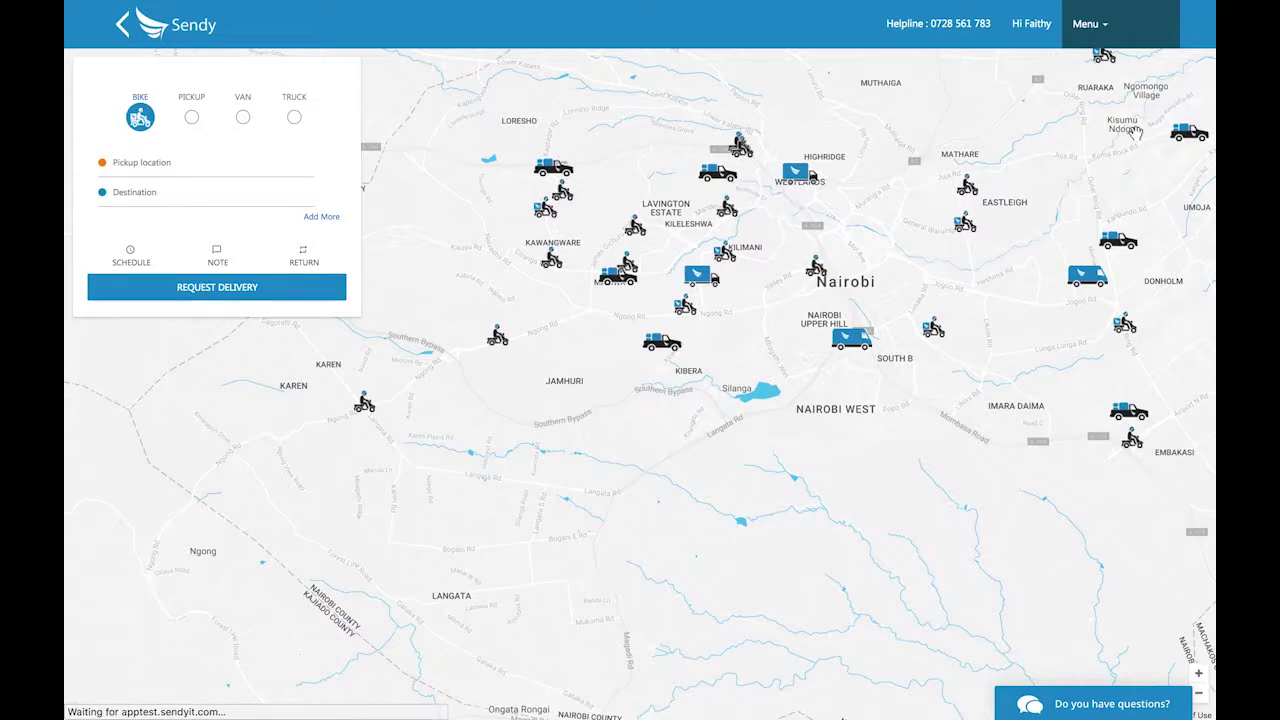
click(406, 146)
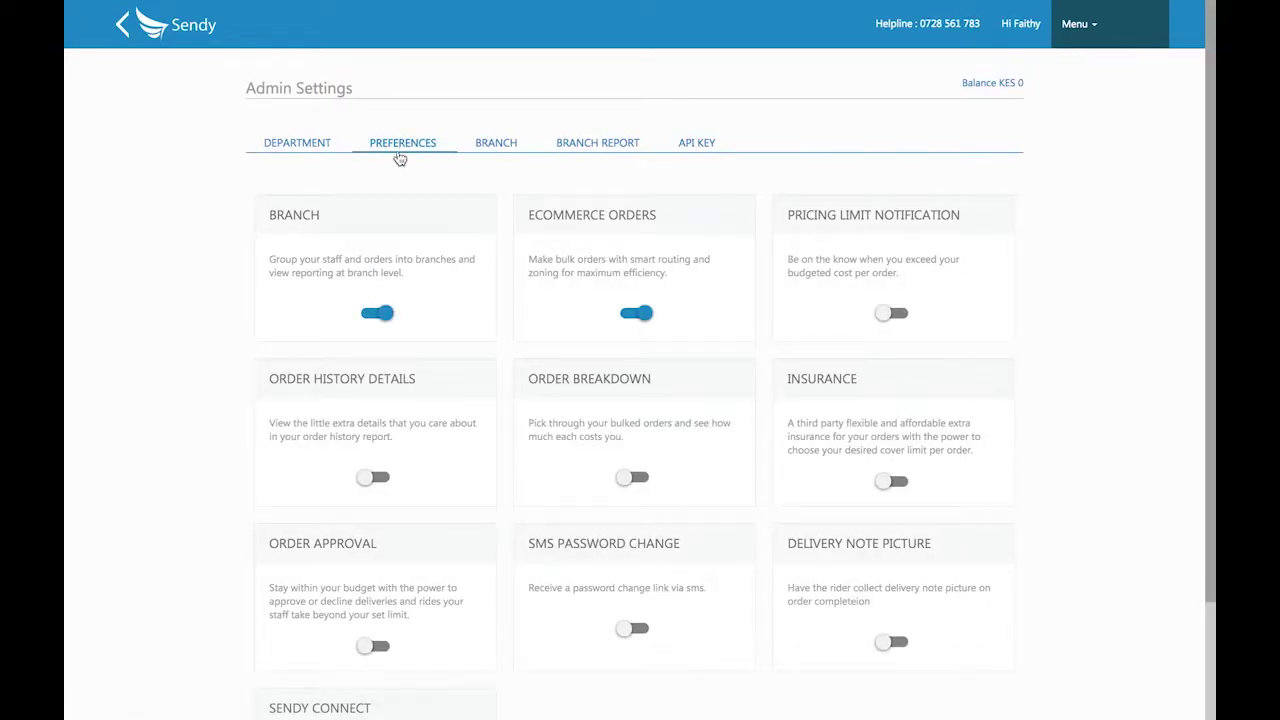
scroll(664, 276, down, 1)
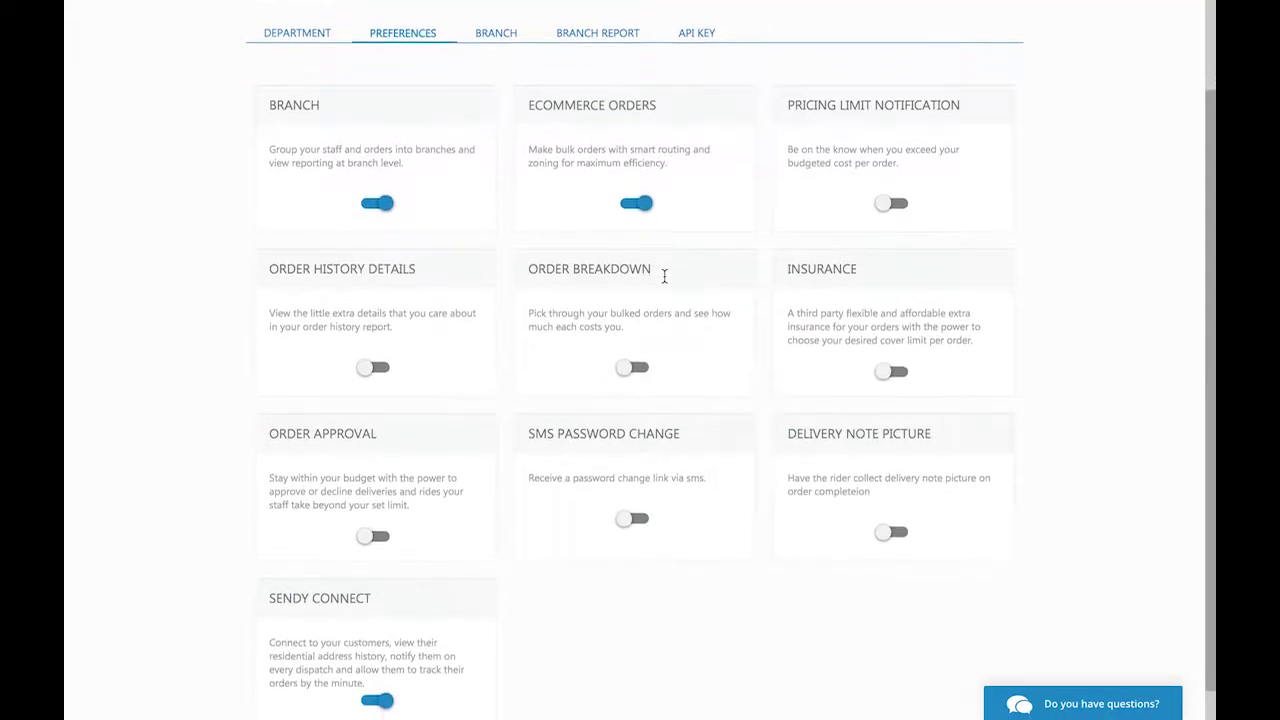
click(886, 369)
scroll(836, 358, down, 1)
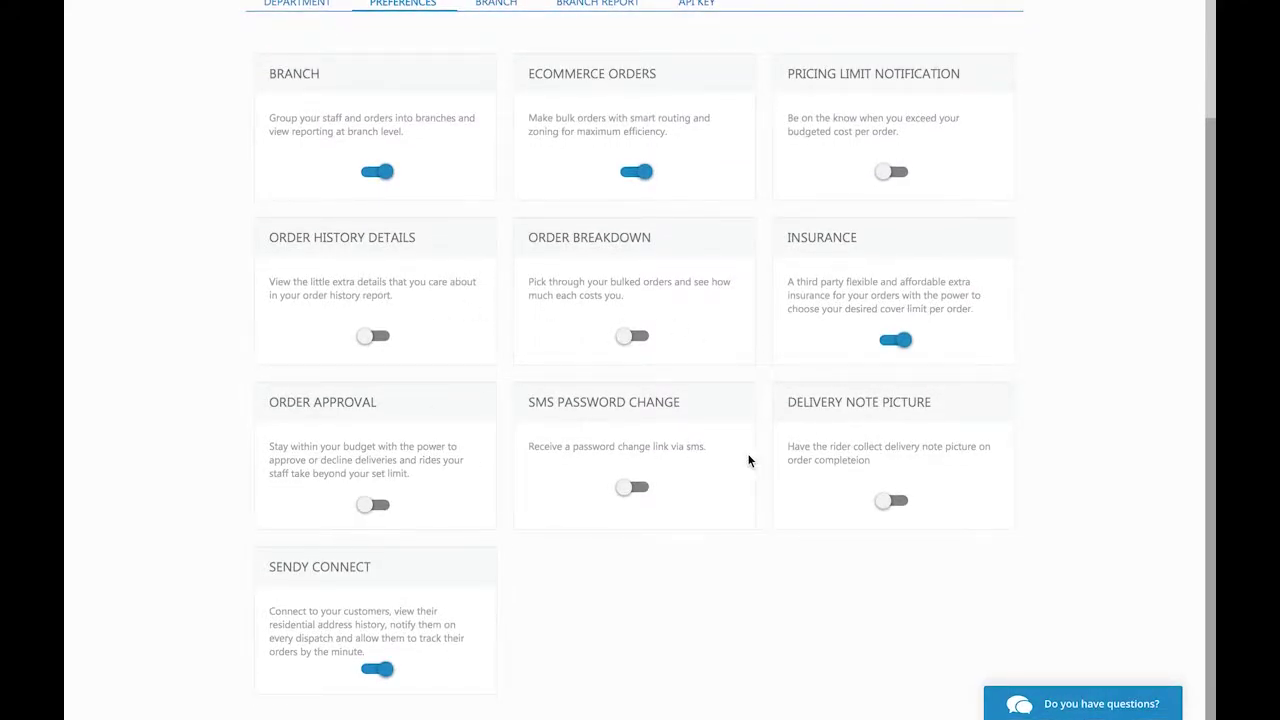
scroll(749, 460, up, 1)
scroll(749, 460, up, 3)
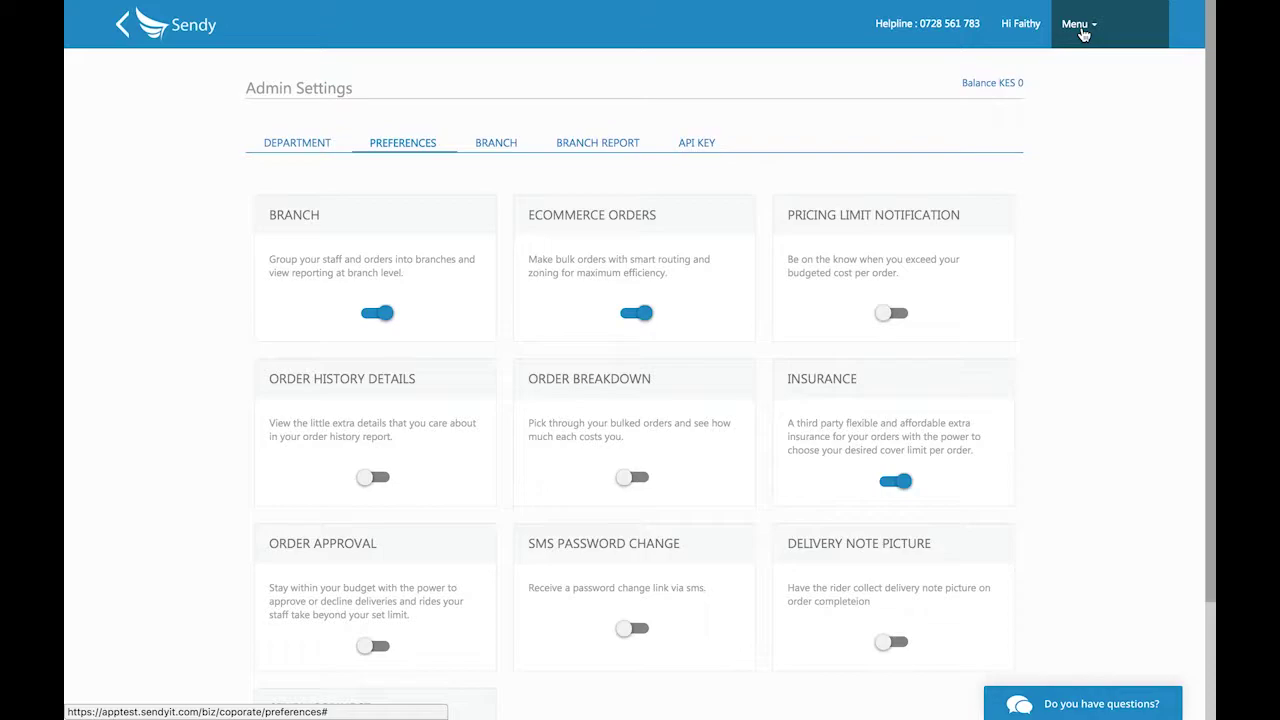
From the Users page, add a Normal user with full name, e-mail and phone, and save.
click(1081, 33)
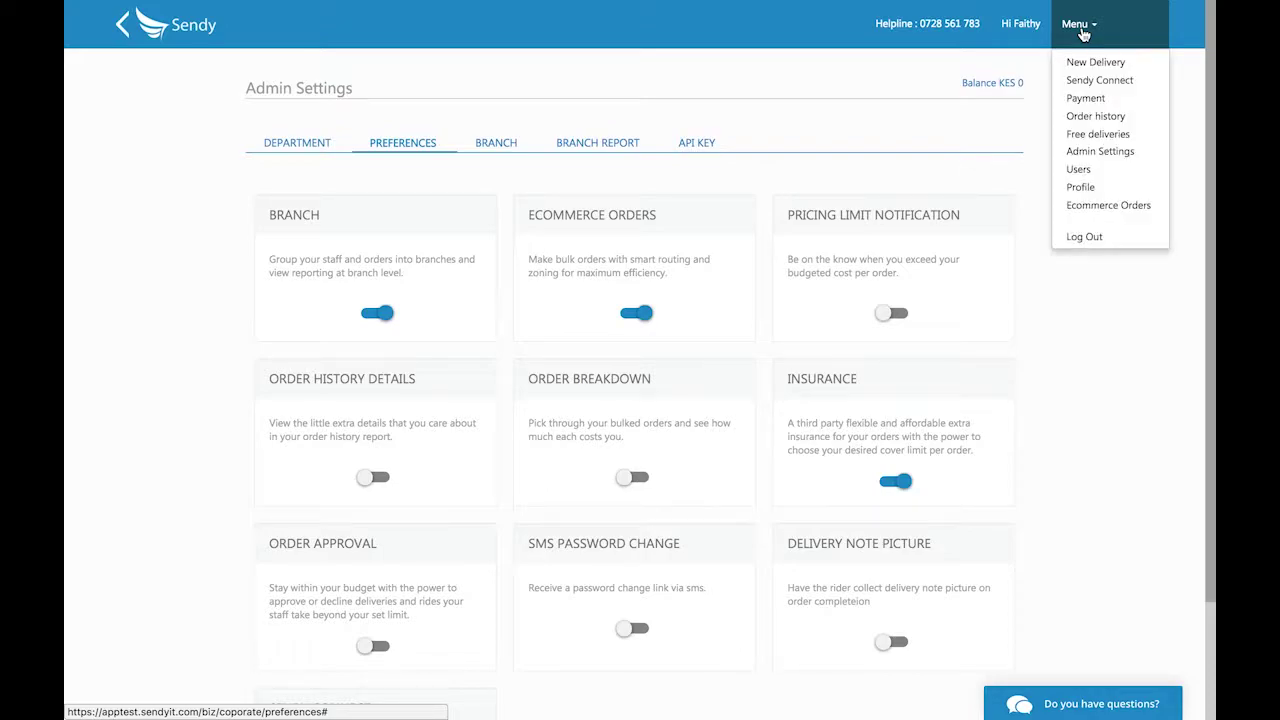
click(1088, 172)
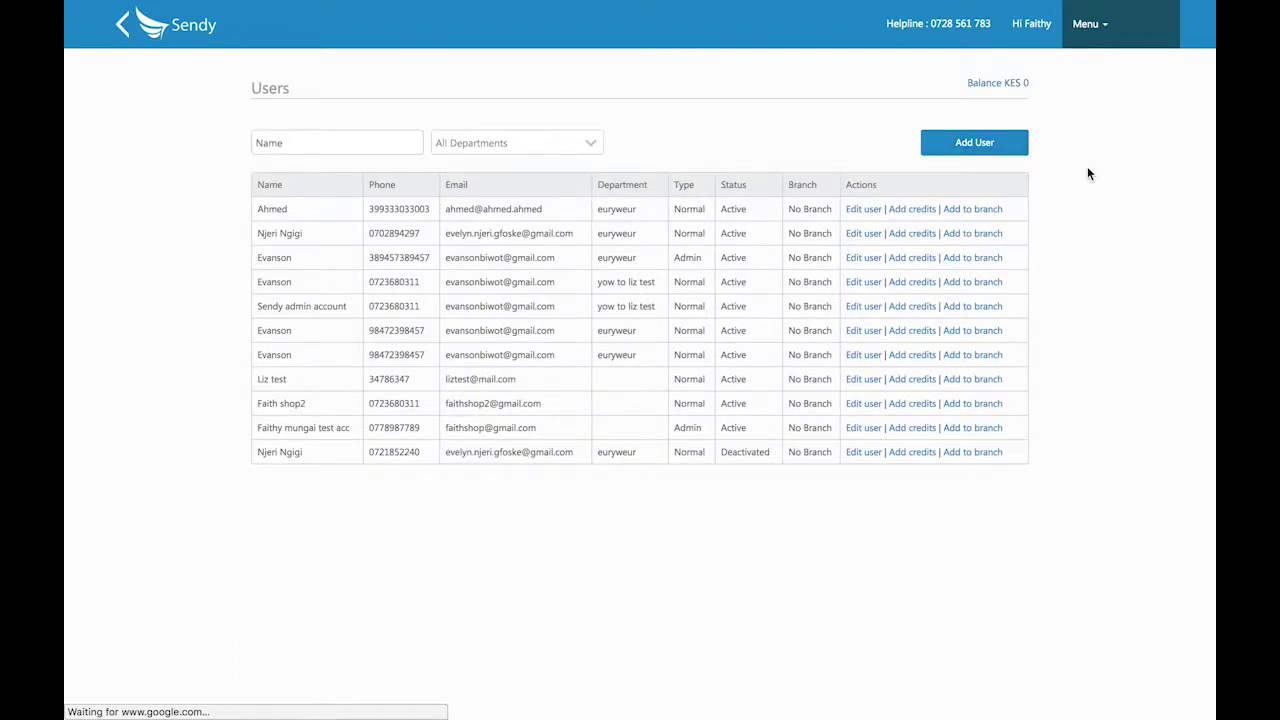
click(963, 145)
click(628, 297)
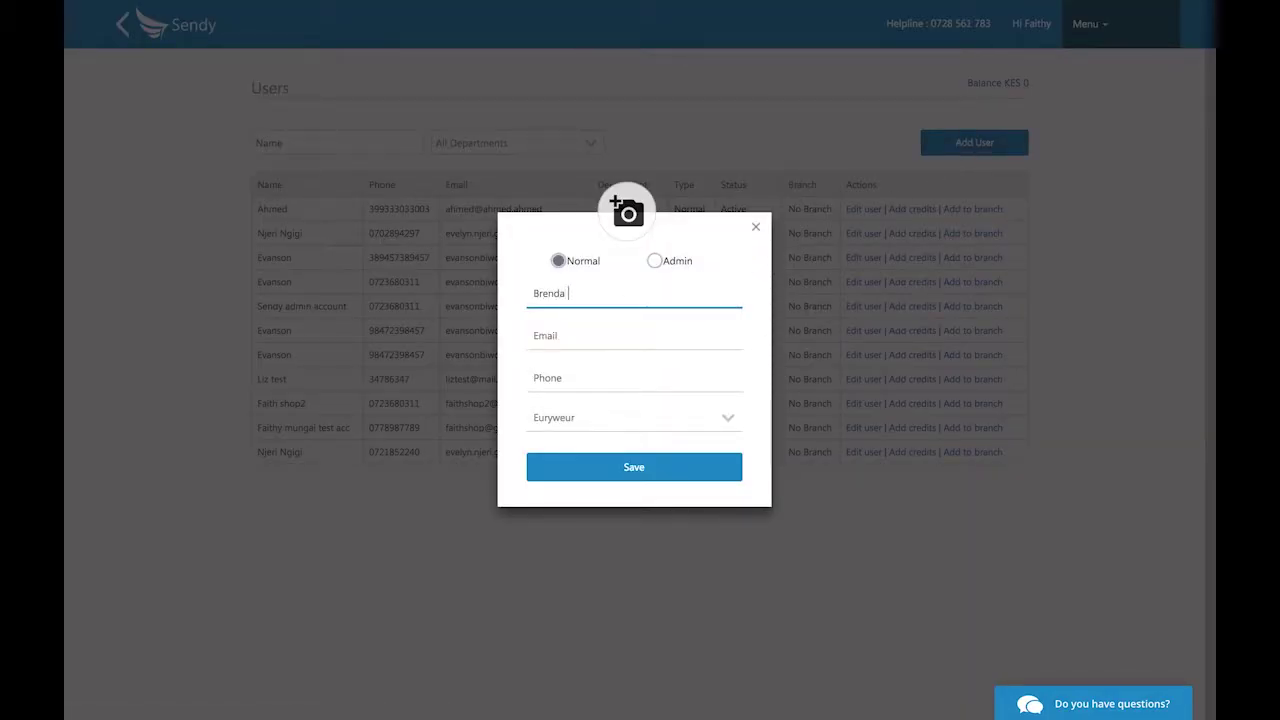
key(Tab)
click(616, 380)
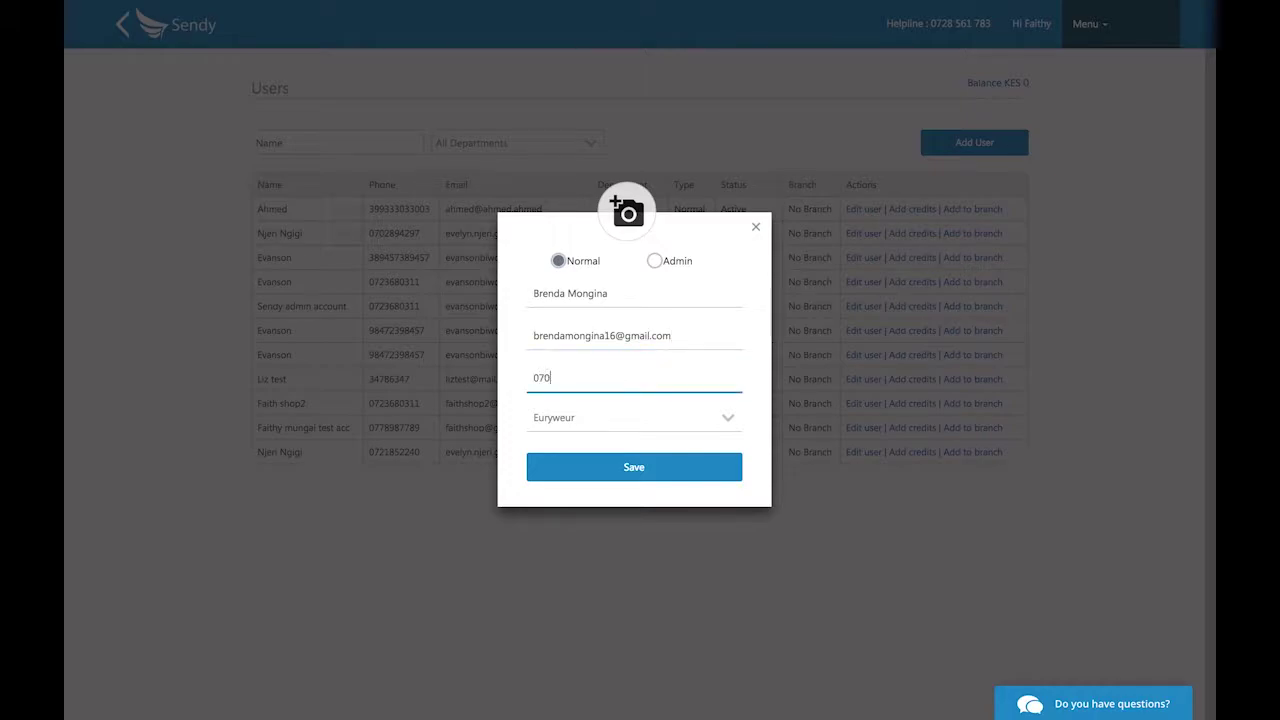
click(652, 470)
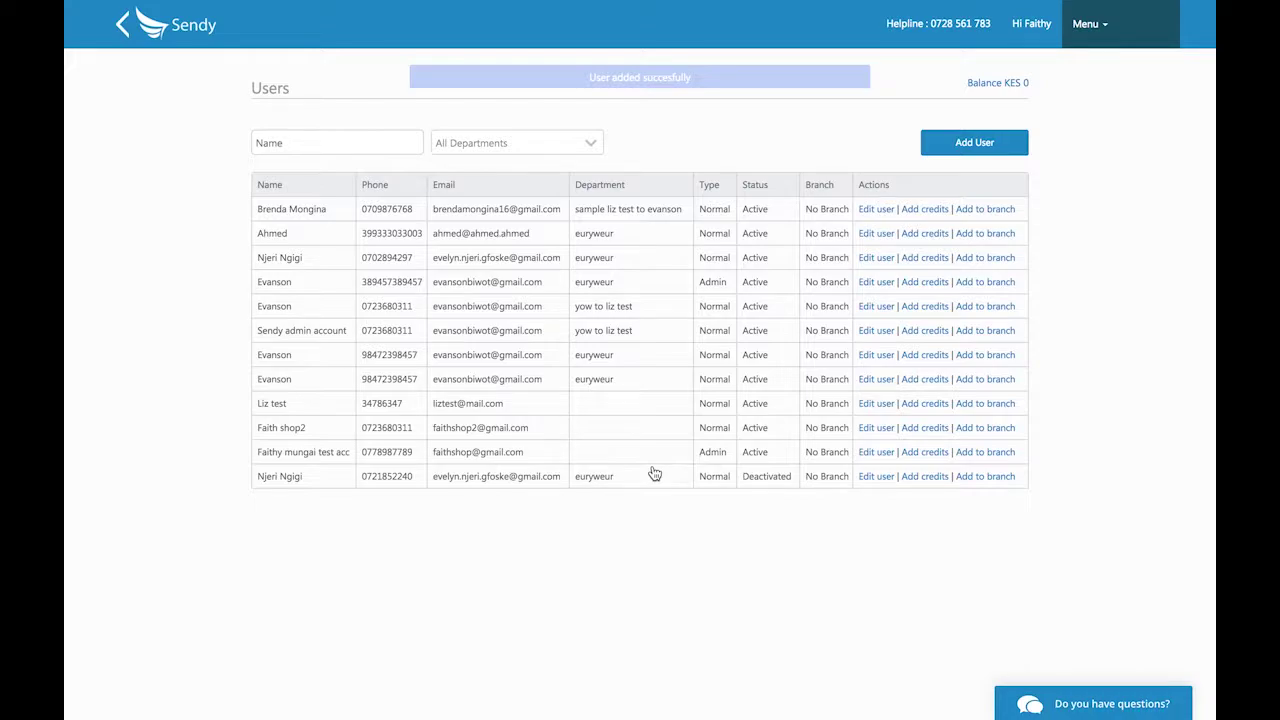
click(1097, 30)
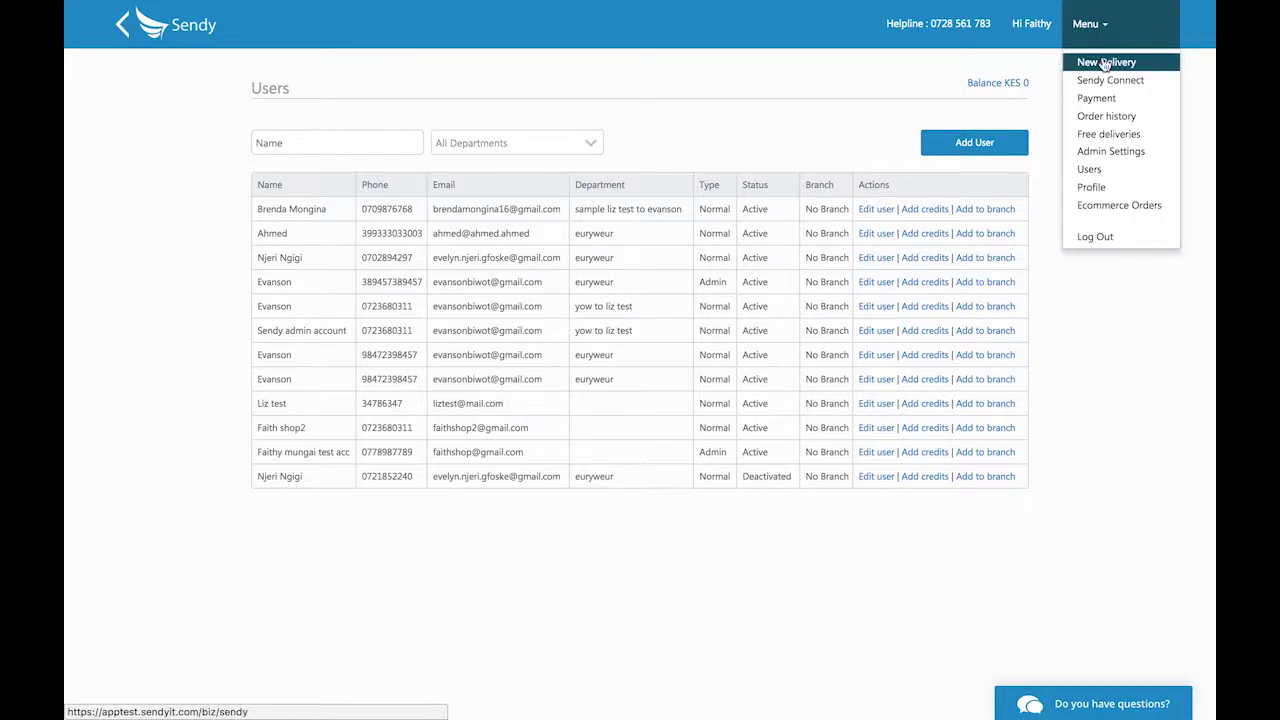
On the Payment page, preview Card, Promo Code and M-Pesa for a new payment, then close it unpaid.
click(1100, 98)
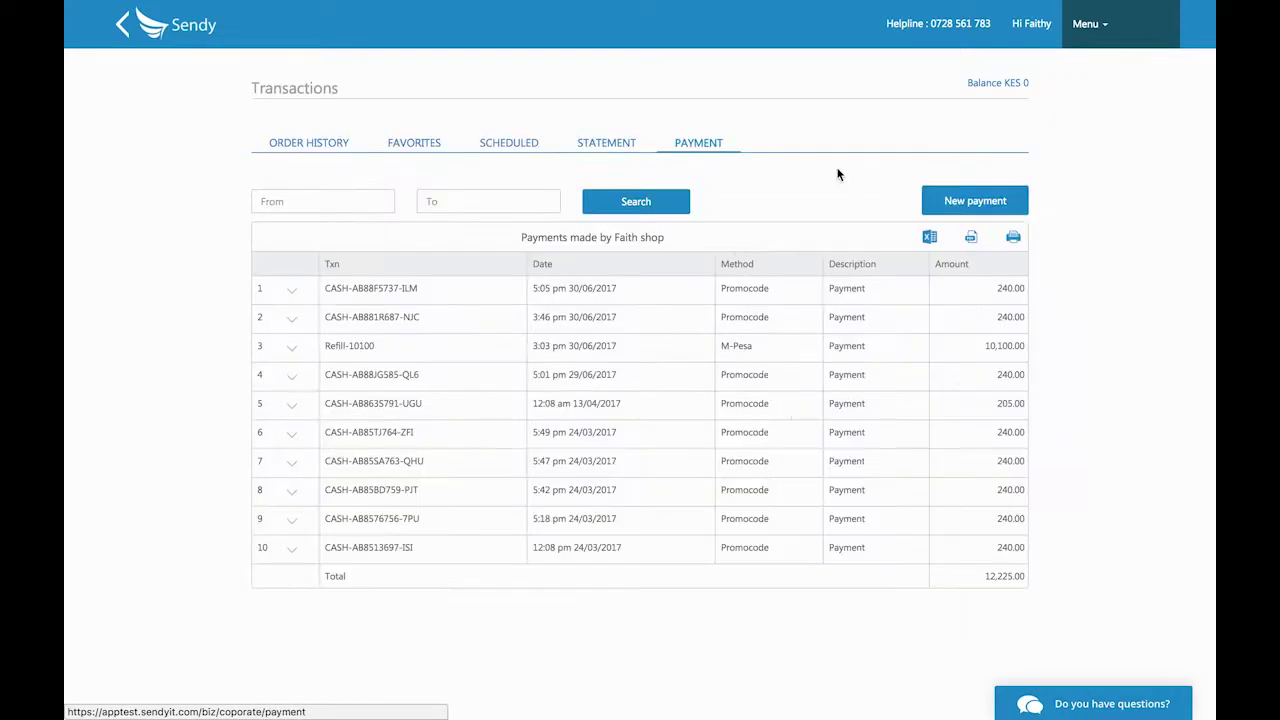
click(969, 200)
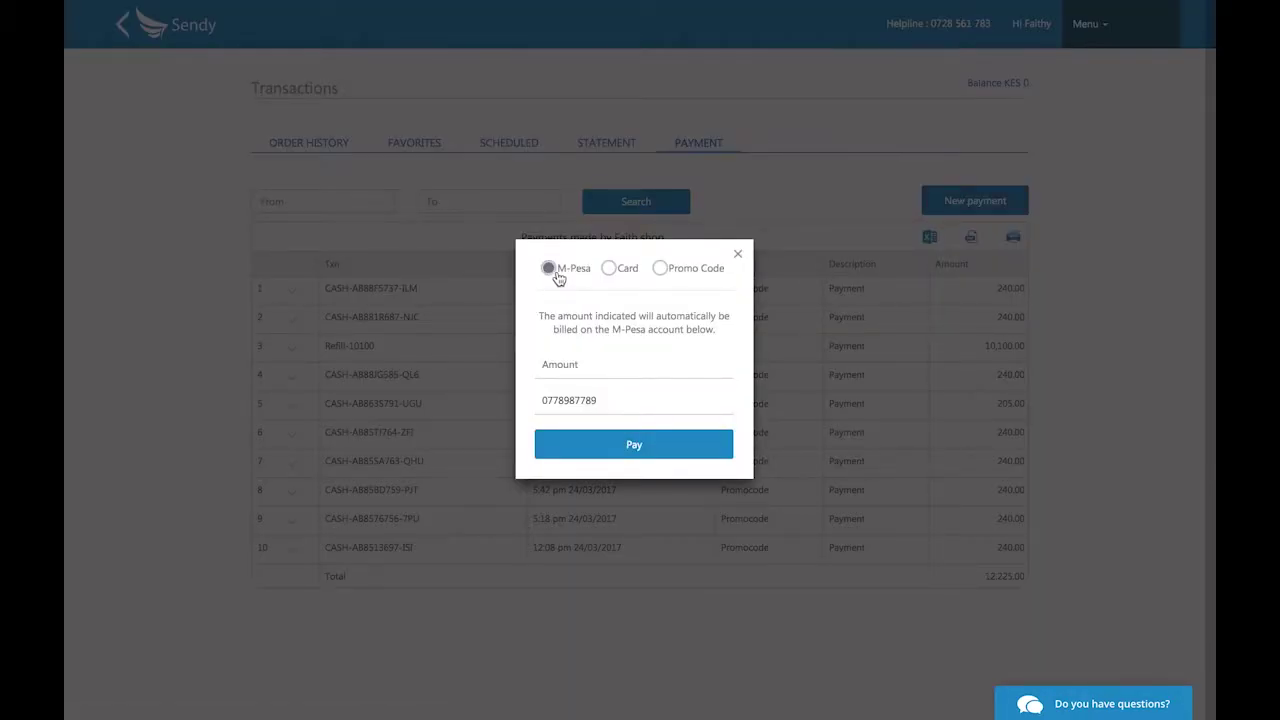
click(609, 270)
click(659, 268)
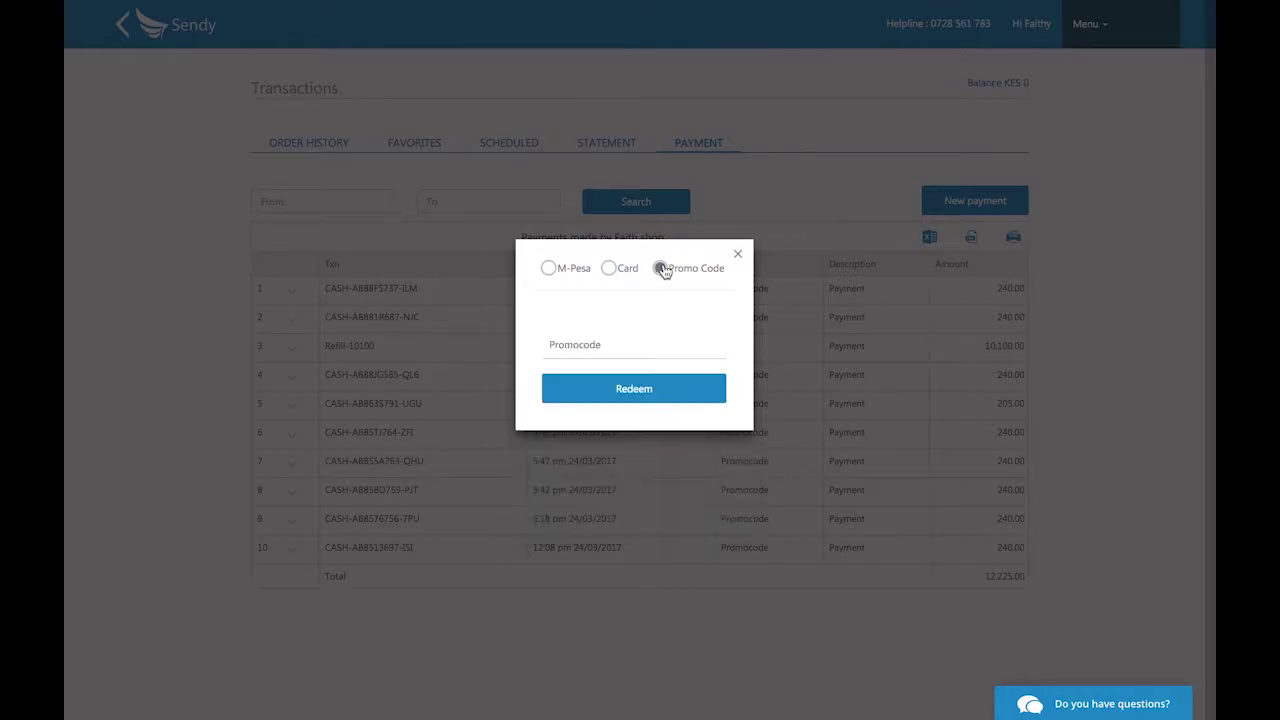
click(550, 268)
click(738, 253)
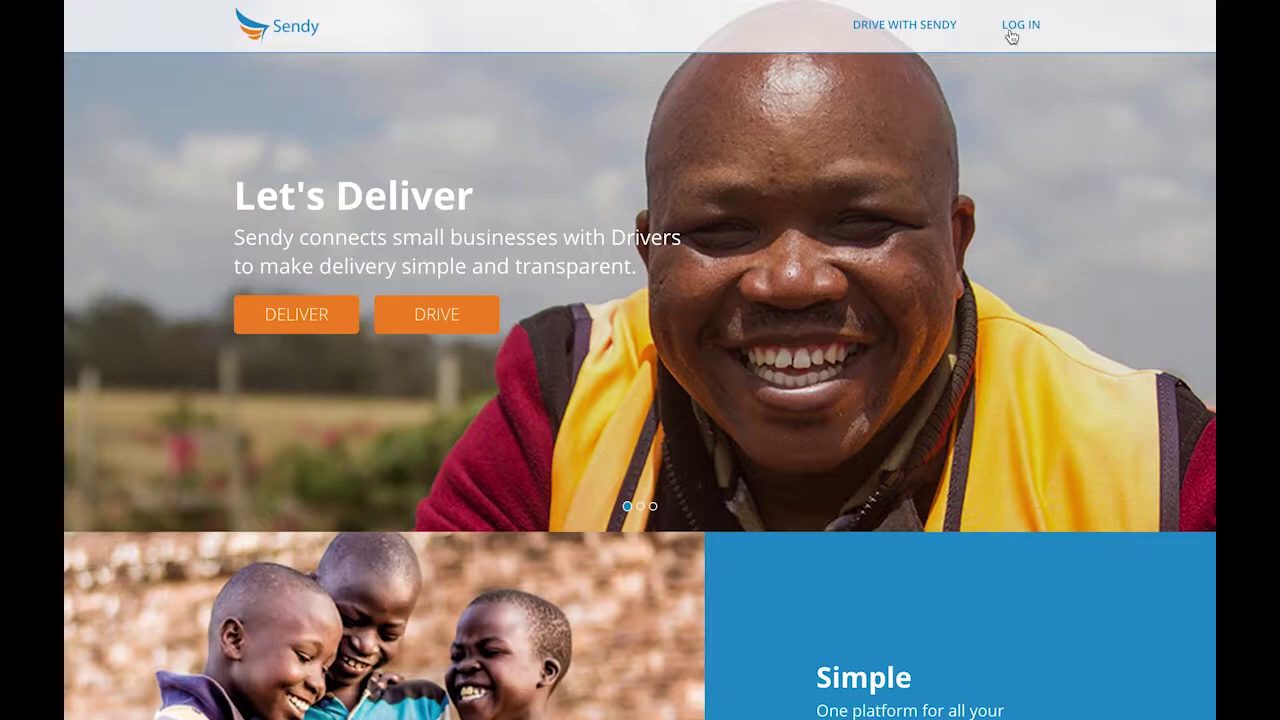
Log in from the homepage and try the Pickup, Van, Truck and City-to-City vehicle types.
click(1019, 25)
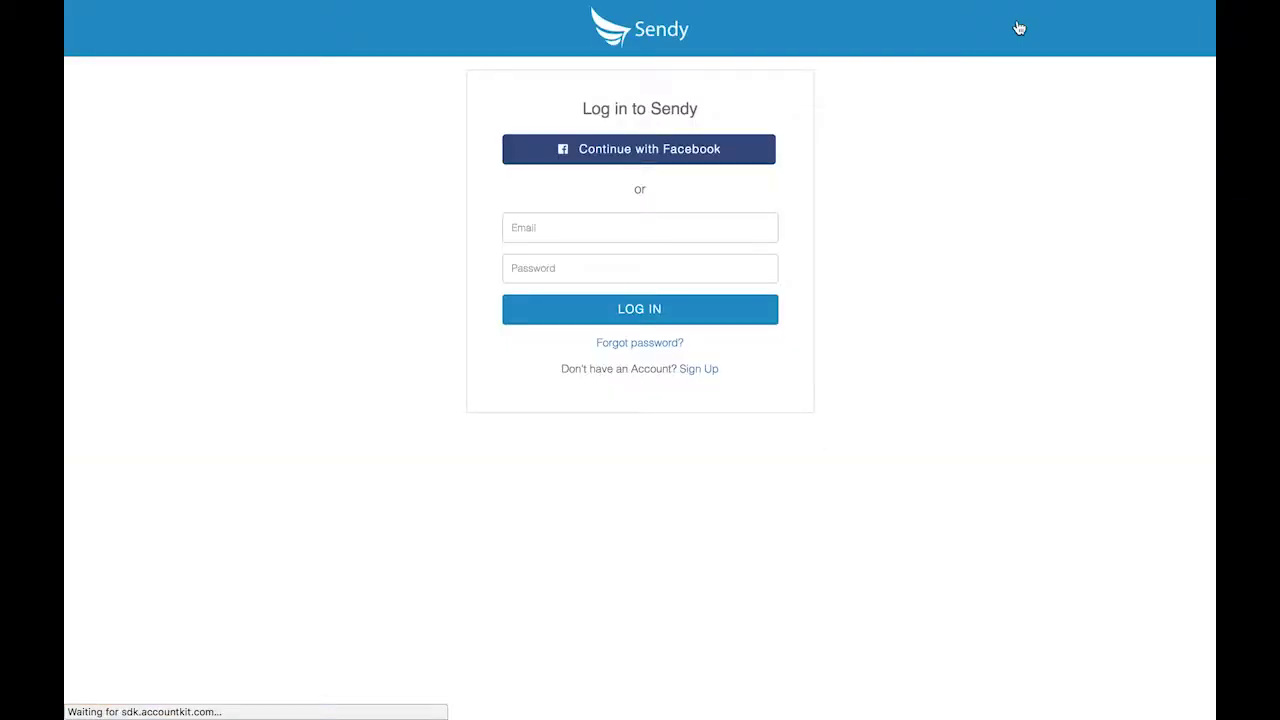
click(595, 312)
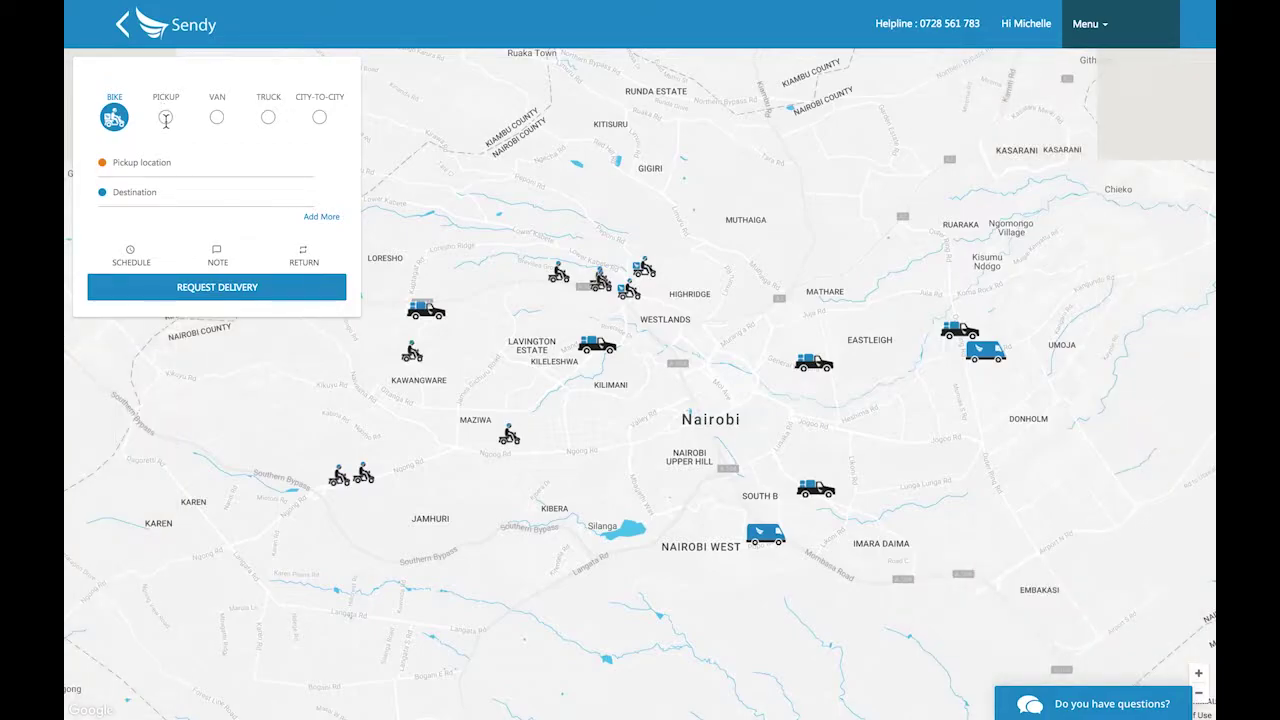
click(165, 118)
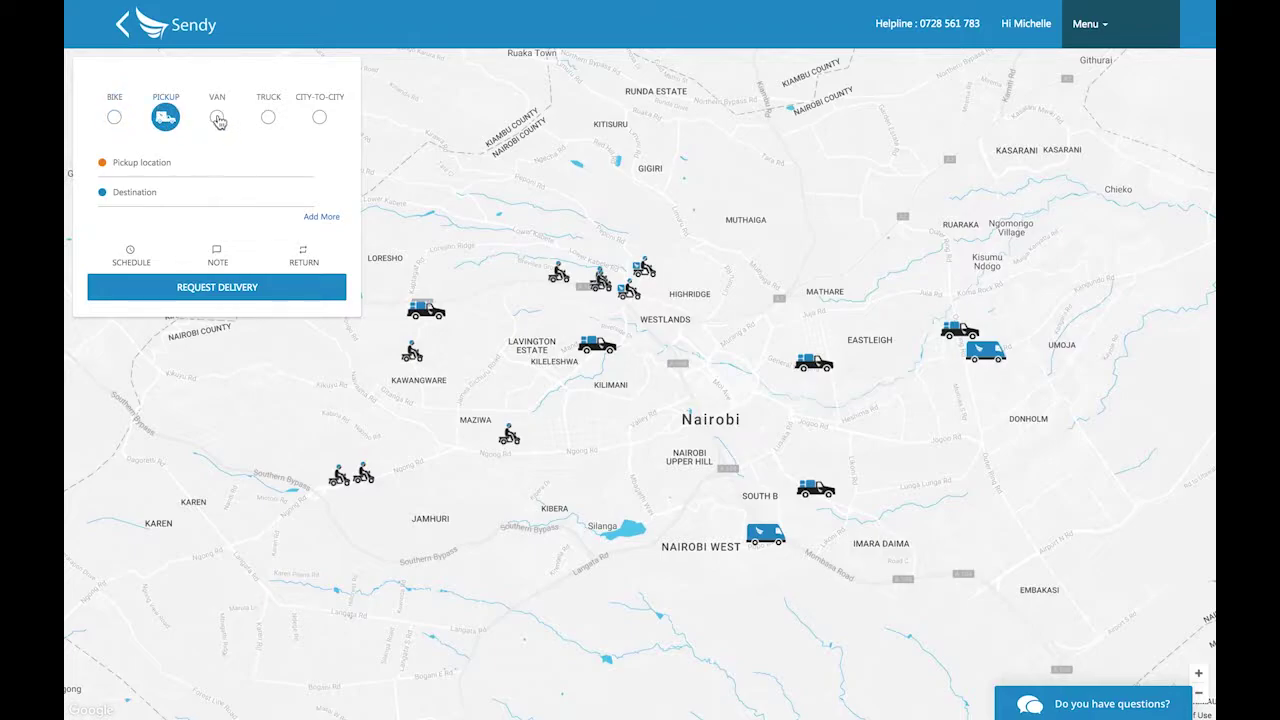
click(216, 118)
click(268, 118)
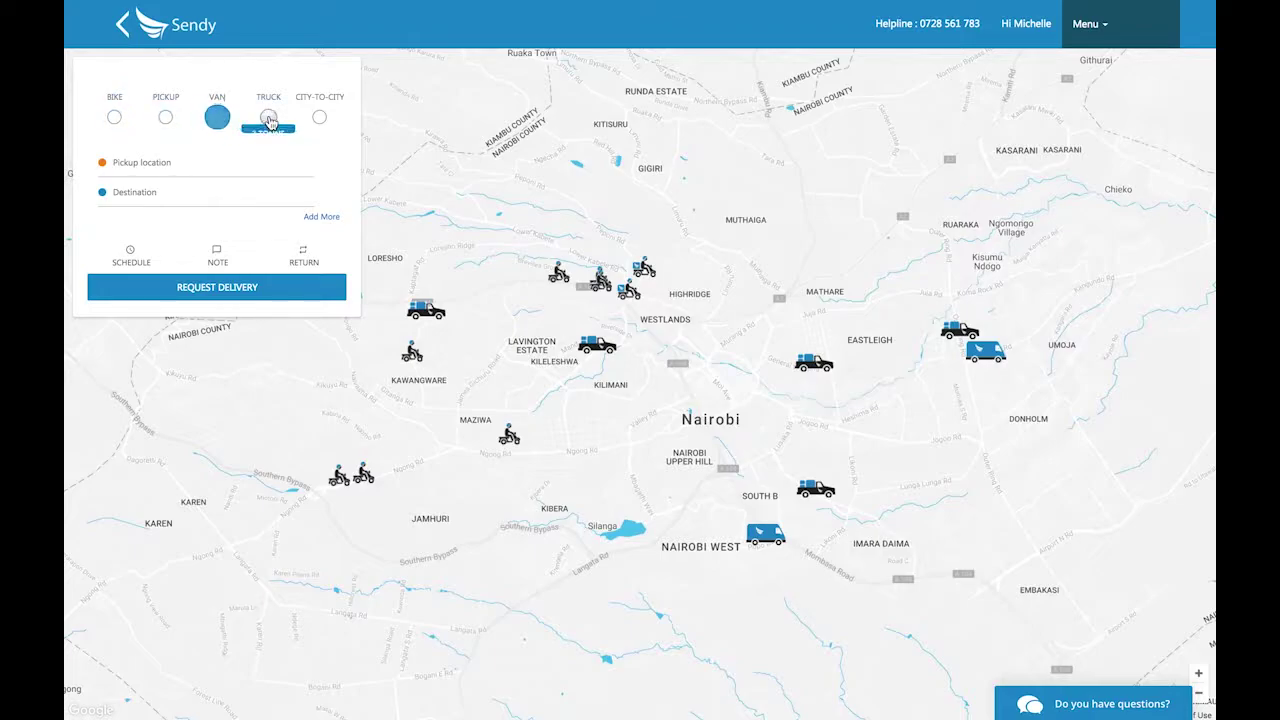
click(319, 118)
Route a bike from Safaricom House to Nairobi Sports House (CBD), First Floor, choosing KES 200 Connect over Direct.
click(114, 118)
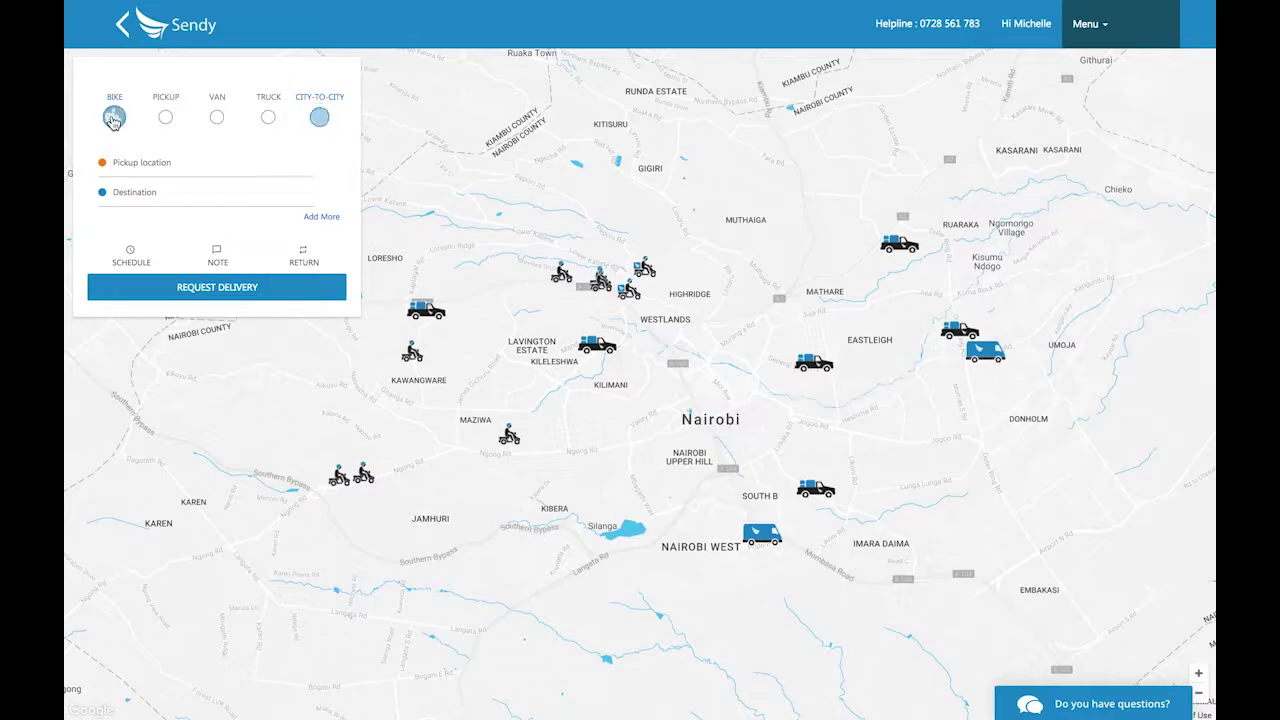
click(138, 162)
text(Safaricom)
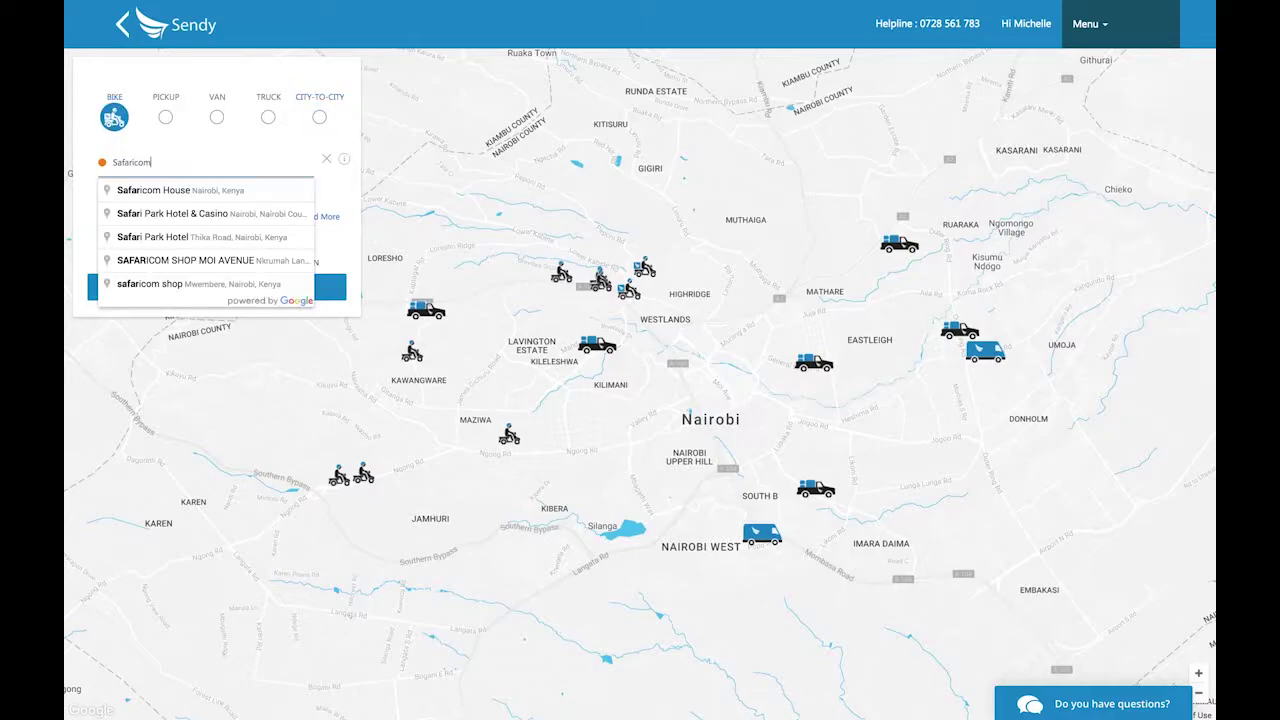
click(191, 190)
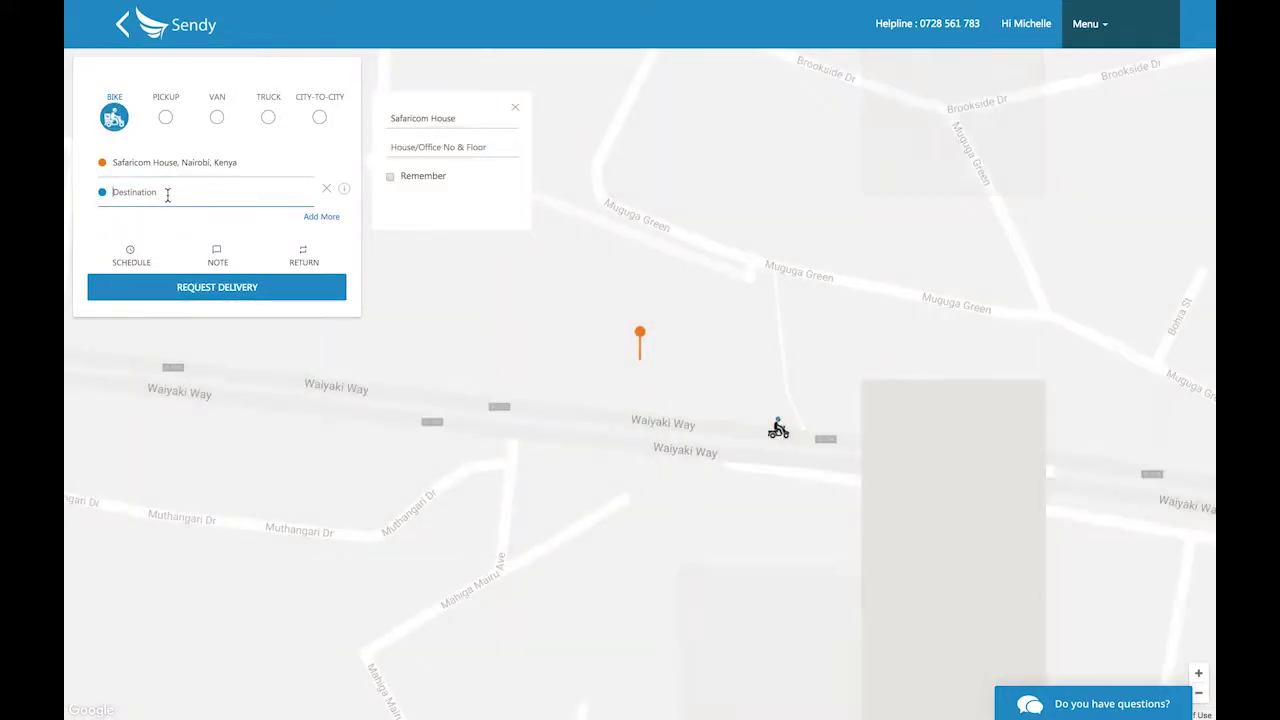
text(CBD)
click(182, 220)
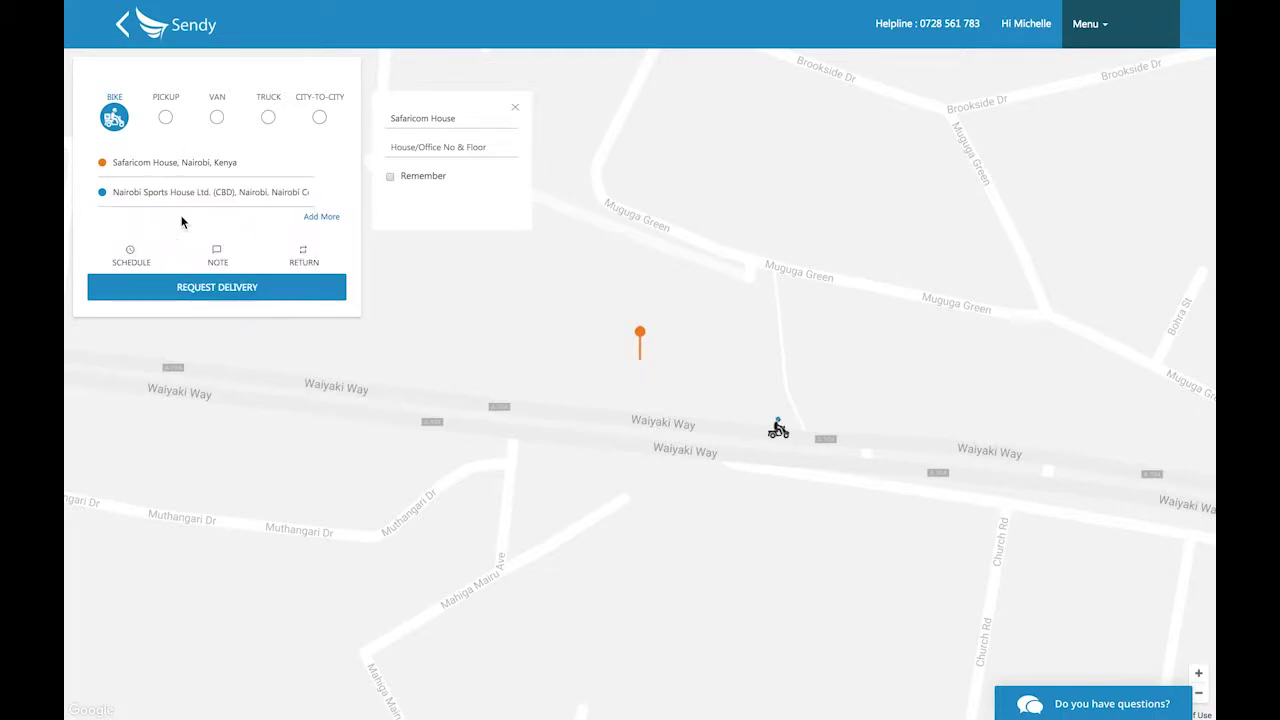
click(414, 177)
text(First Fl)
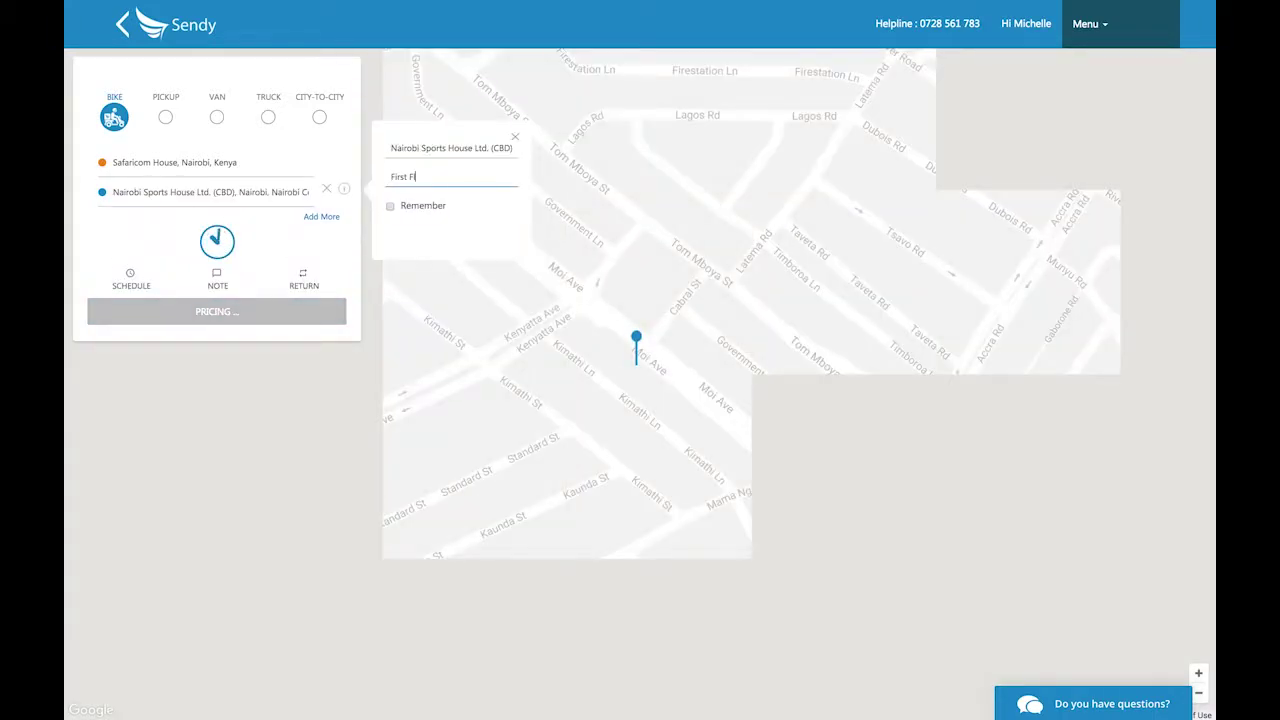
text(oor)
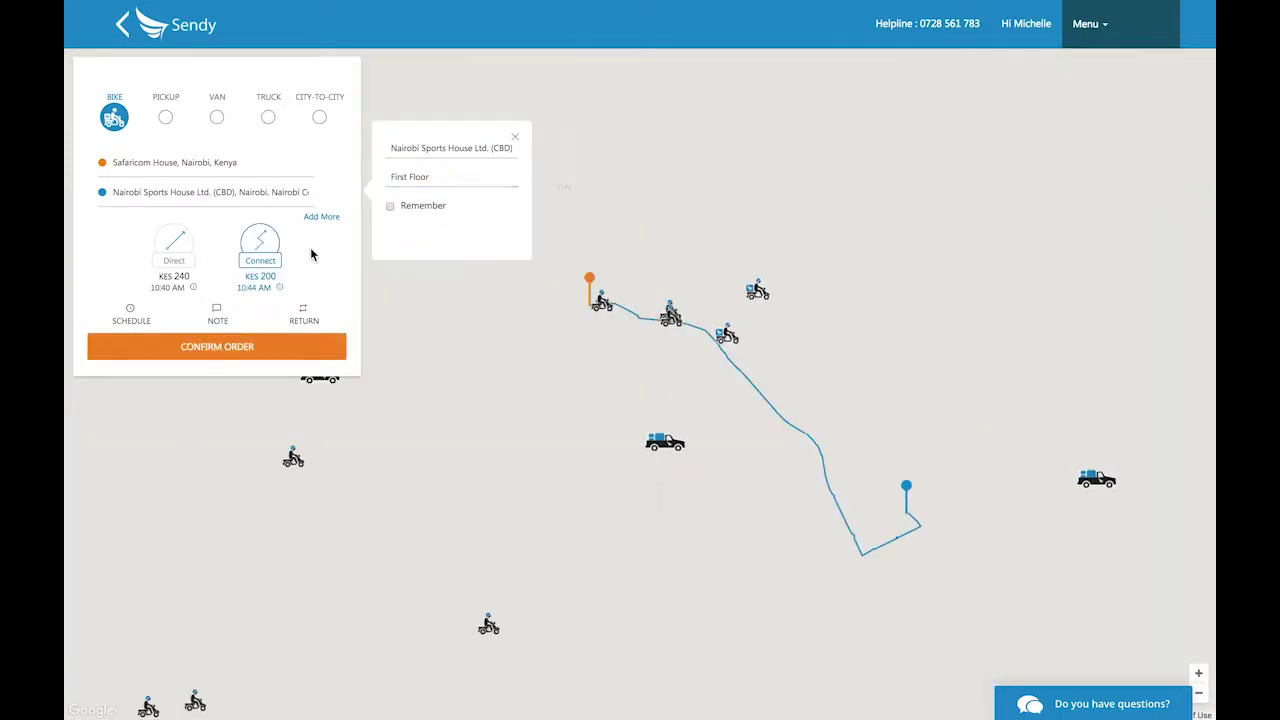
click(174, 261)
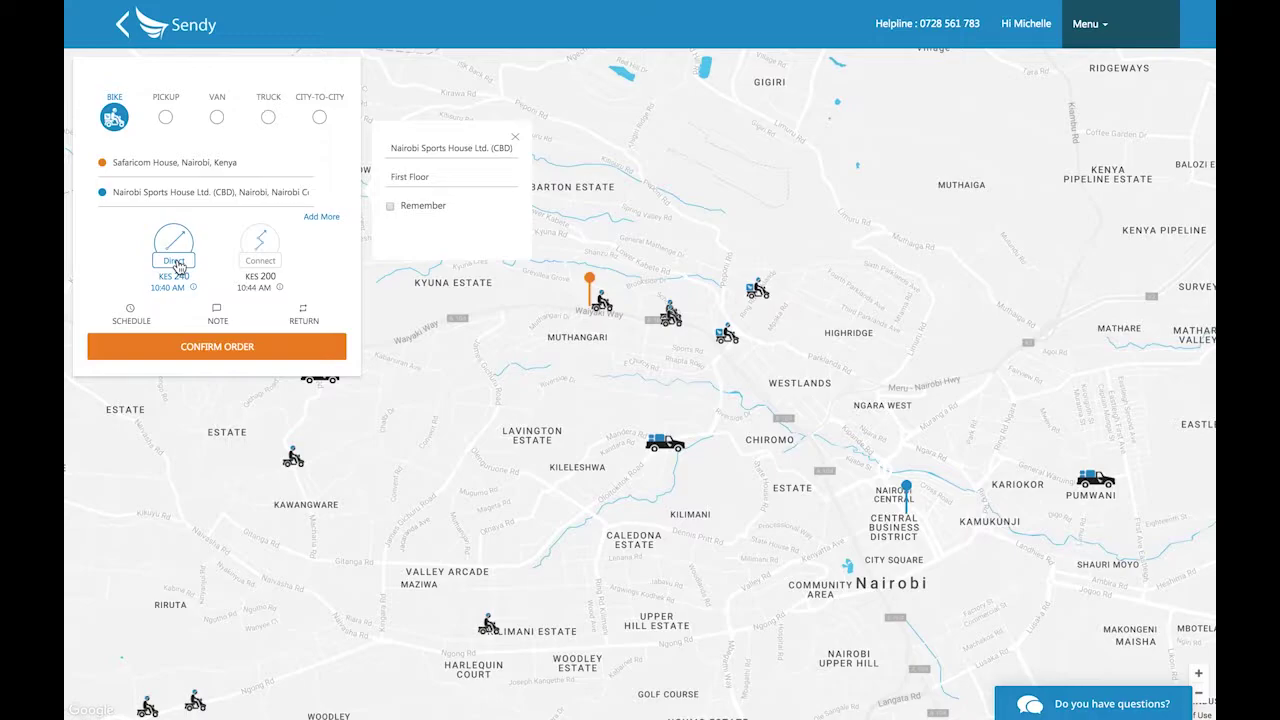
click(273, 266)
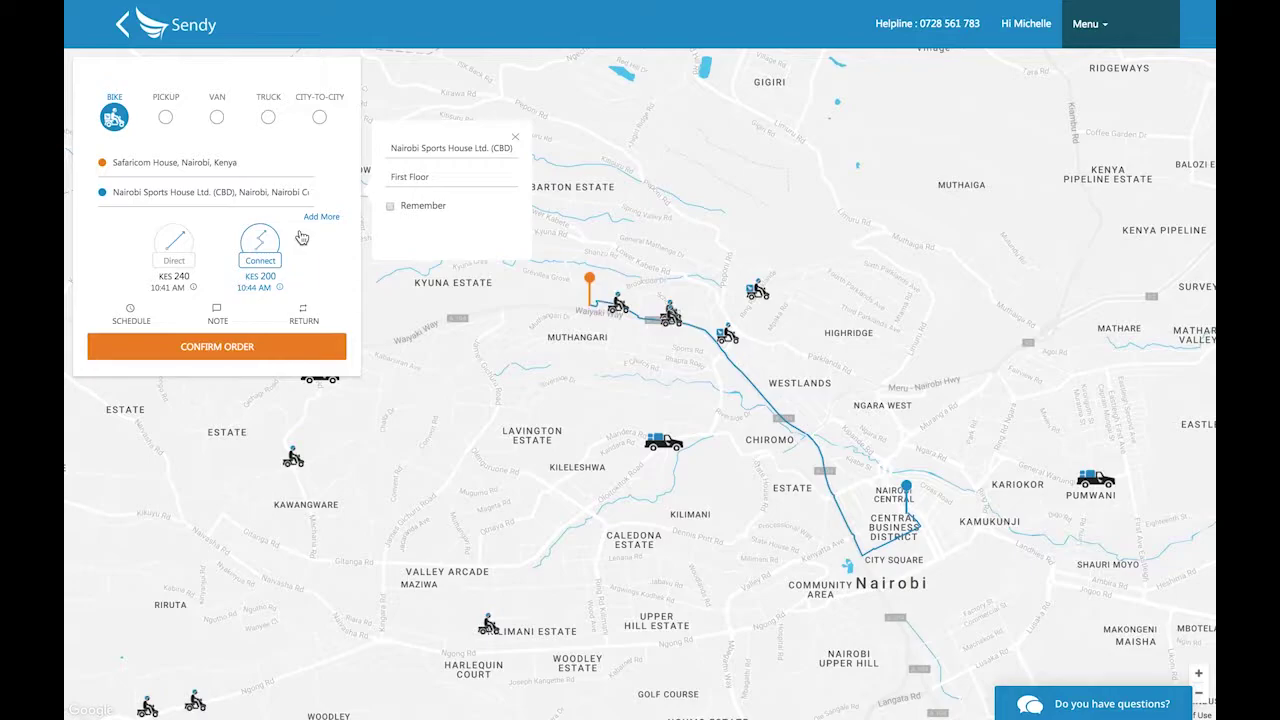
Add a Yaya Shopping Centre stop labelled Safaricom Shop, Ground Floor.
click(334, 219)
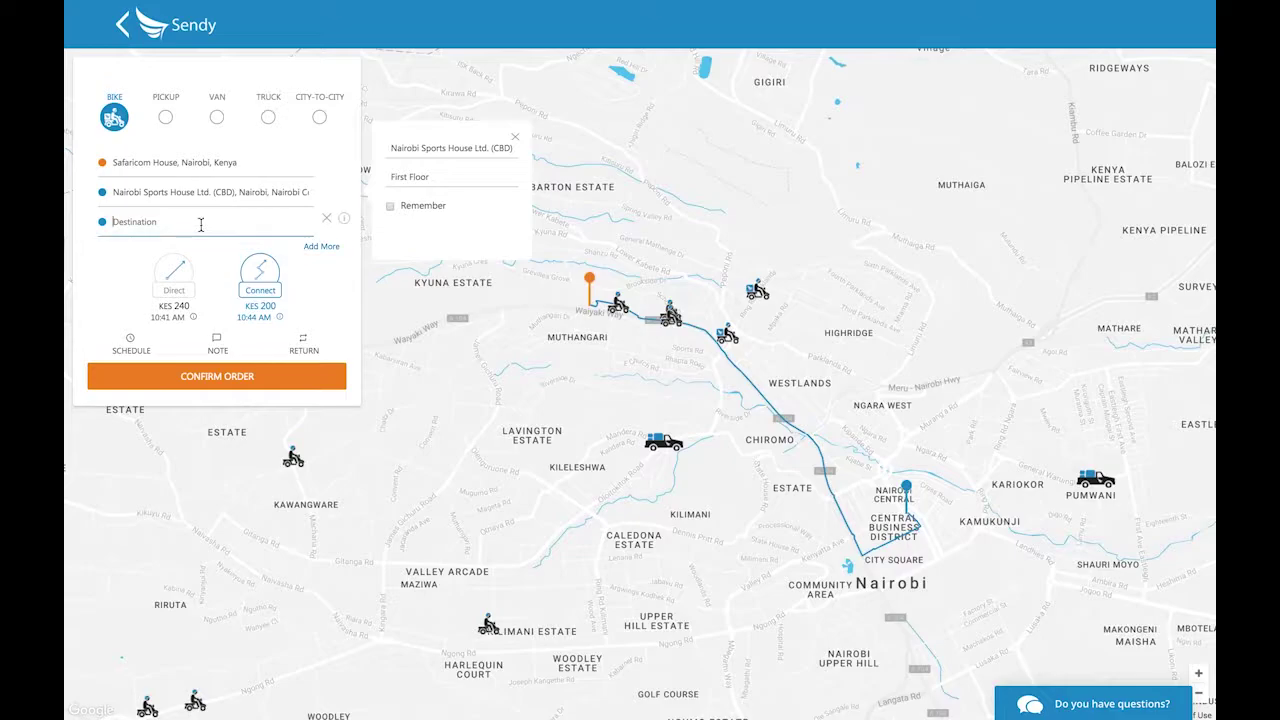
text(yaya)
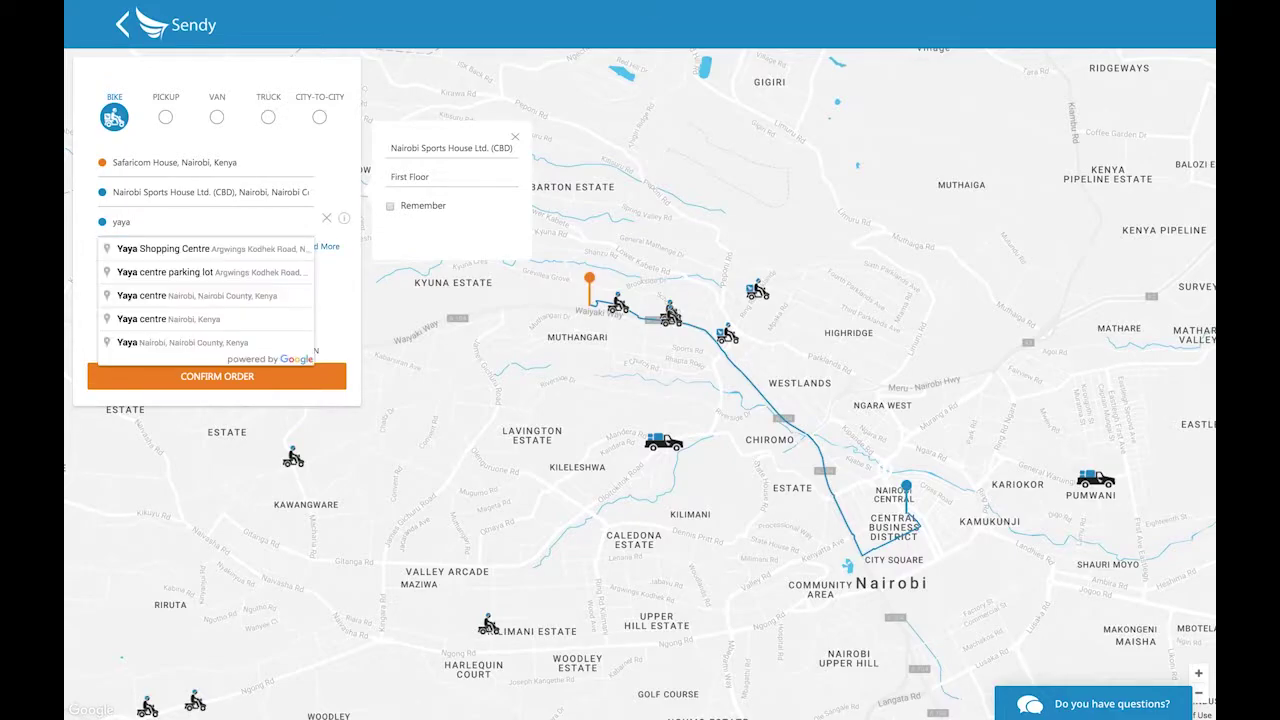
click(217, 248)
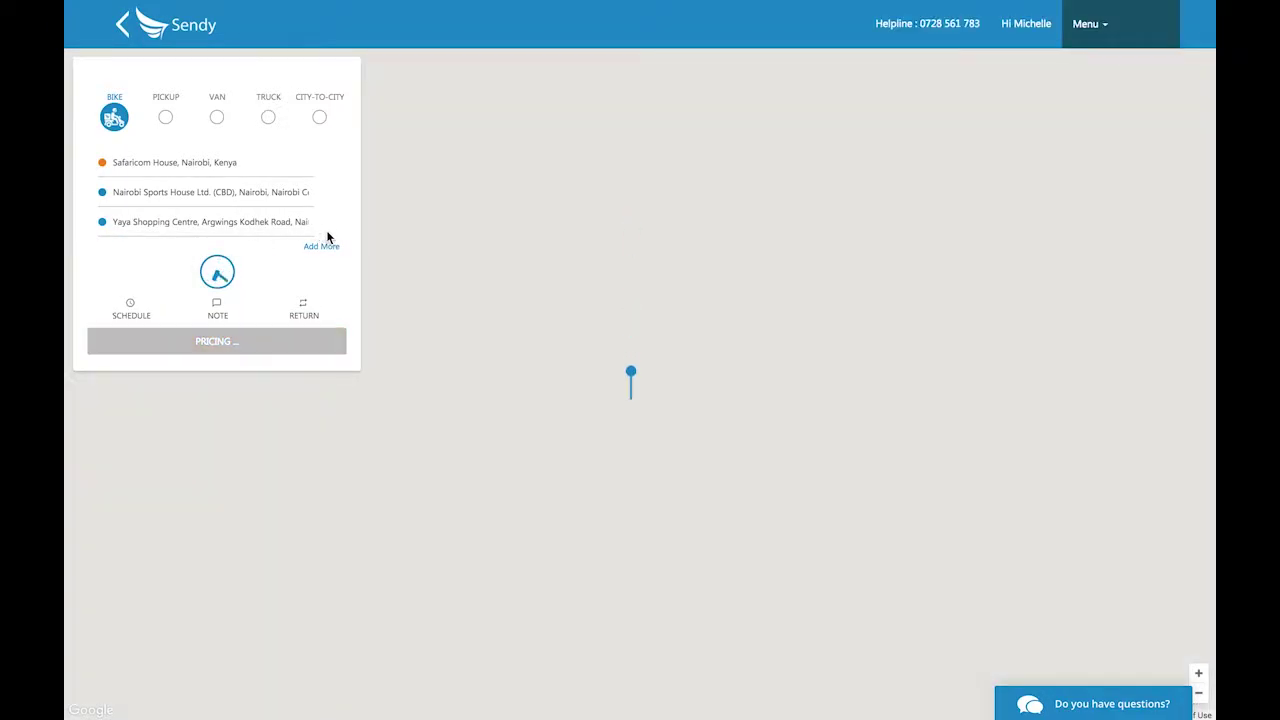
click(424, 177)
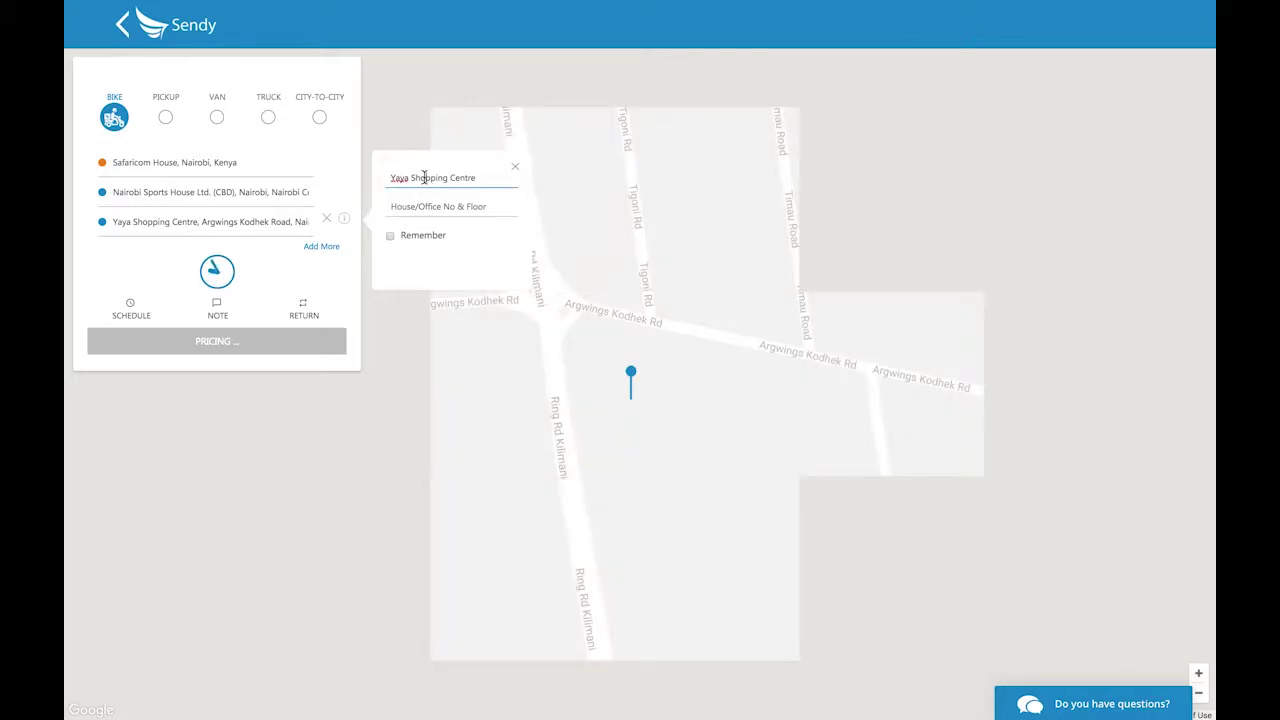
triple_click(424, 177)
text(Sa)
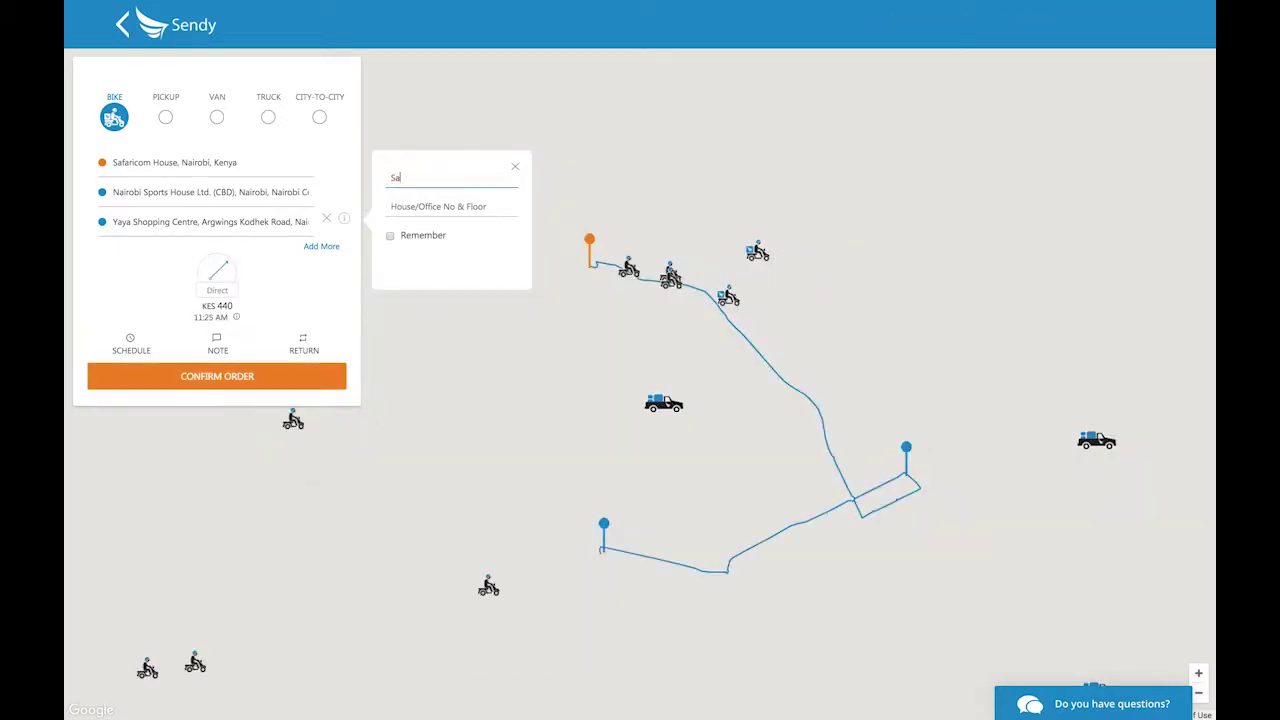
text(faricom Shop)
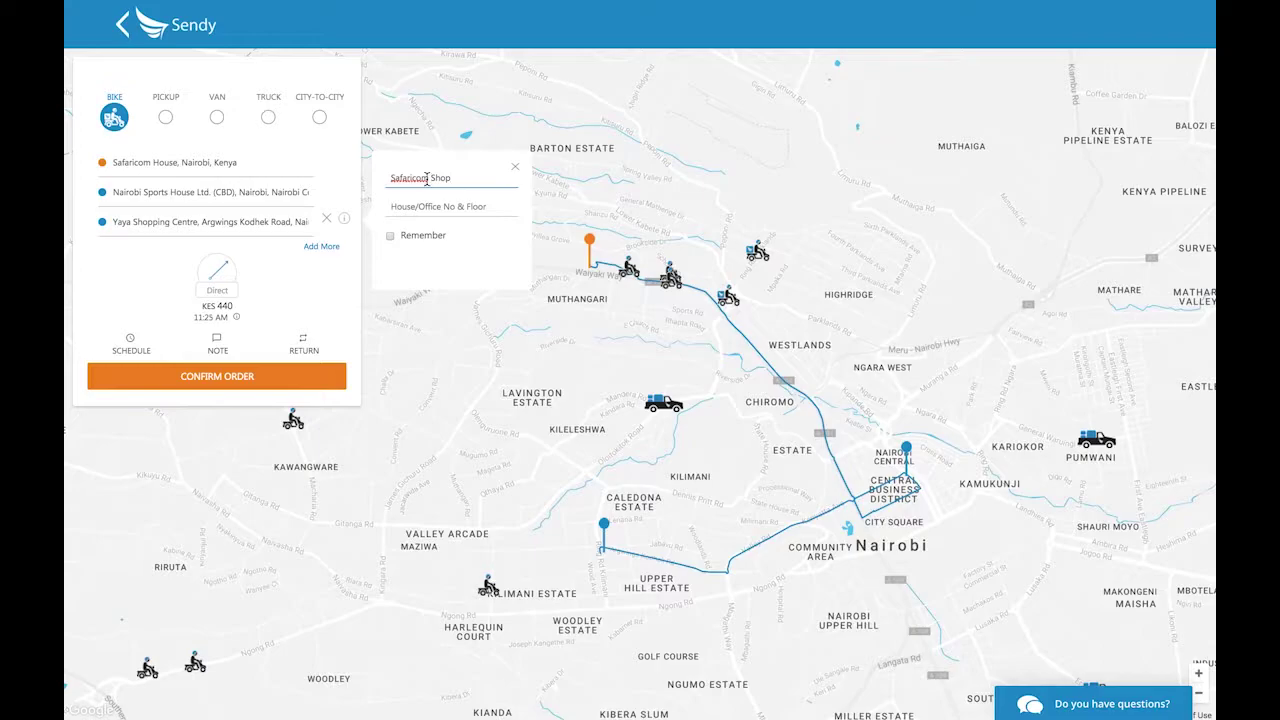
click(424, 206)
text(Ground Floor)
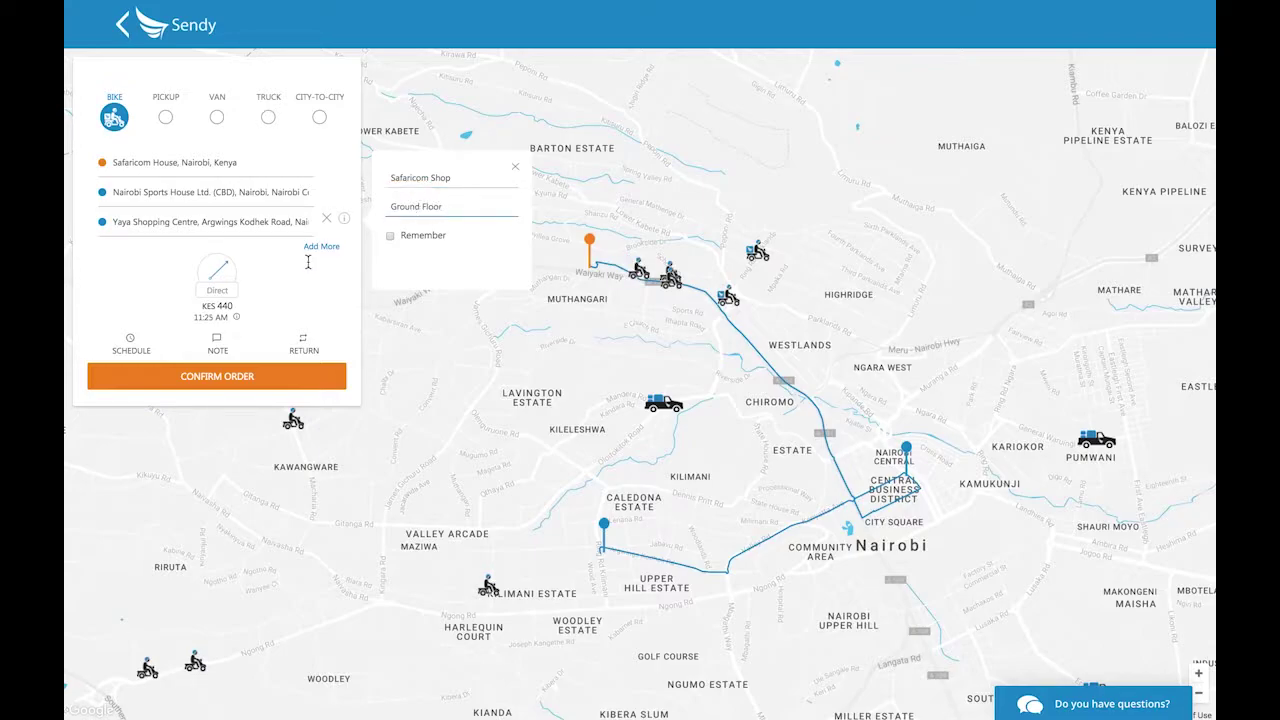
click(305, 268)
Add a Junction Mall Parking Hall stop labelled Safaricom Shop, 1st Floor.
click(322, 247)
click(170, 260)
text(junction)
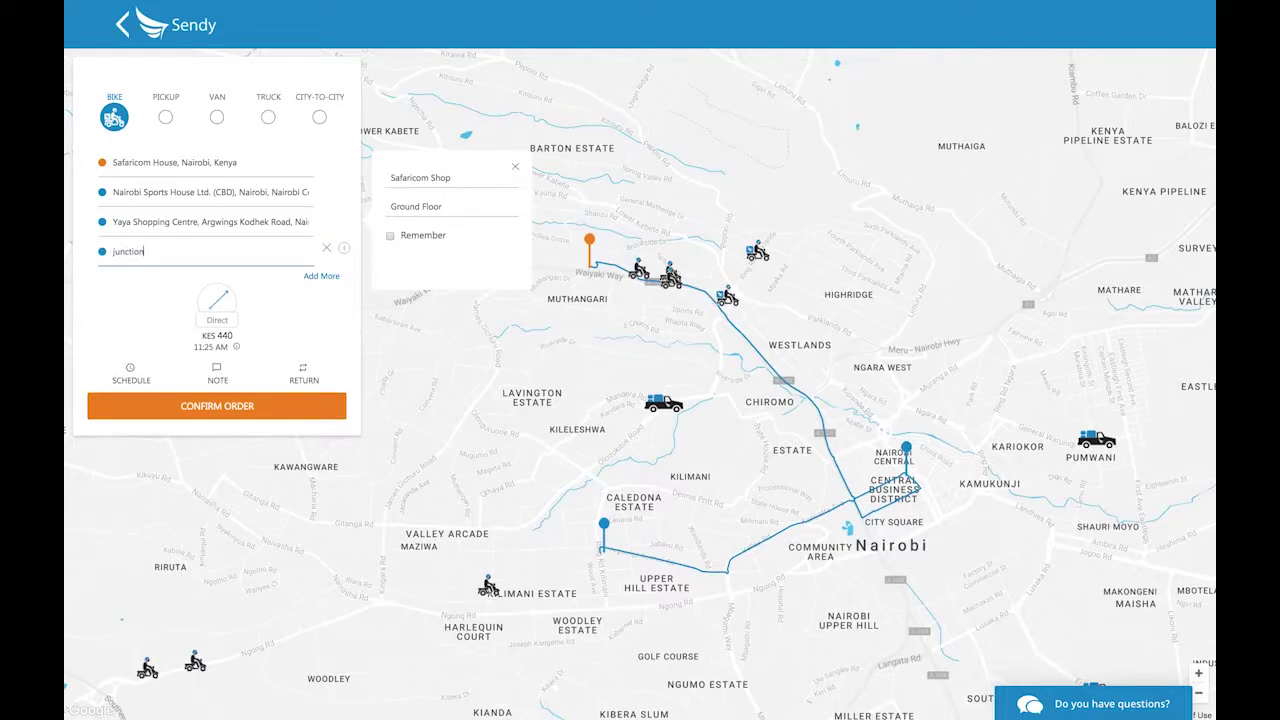
click(187, 278)
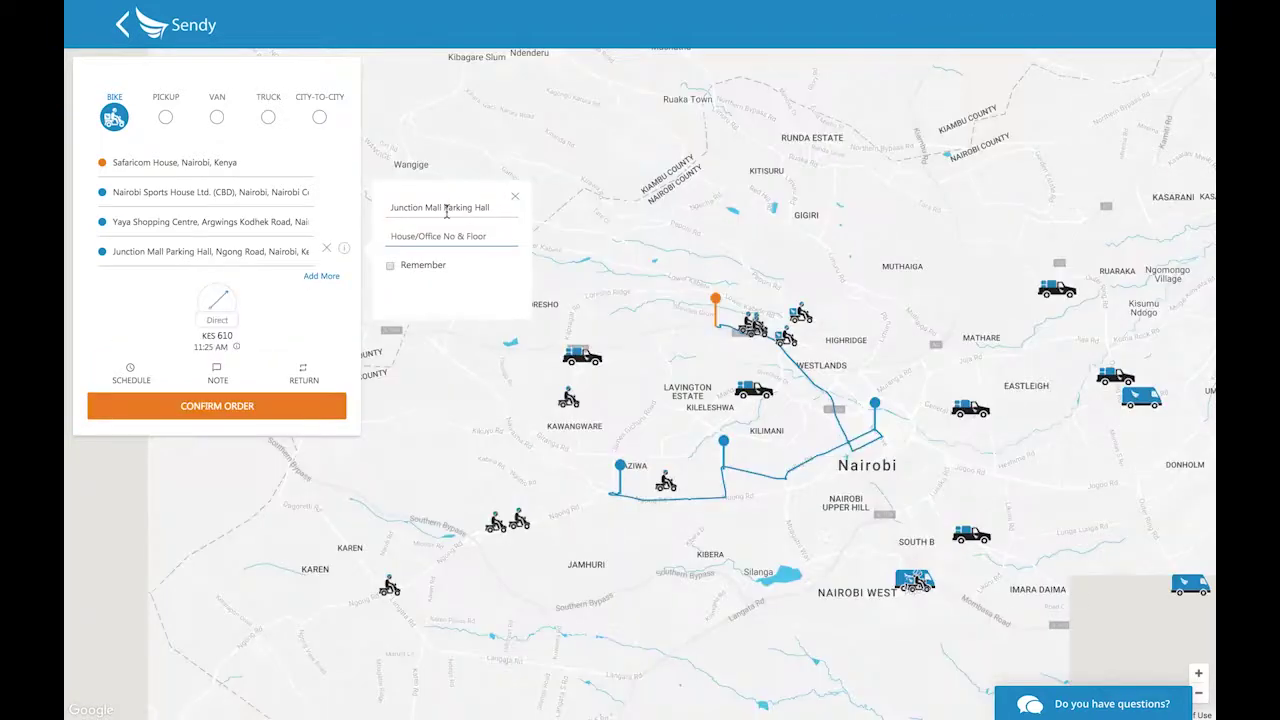
triple_click(455, 207)
text(Safaricom Shop)
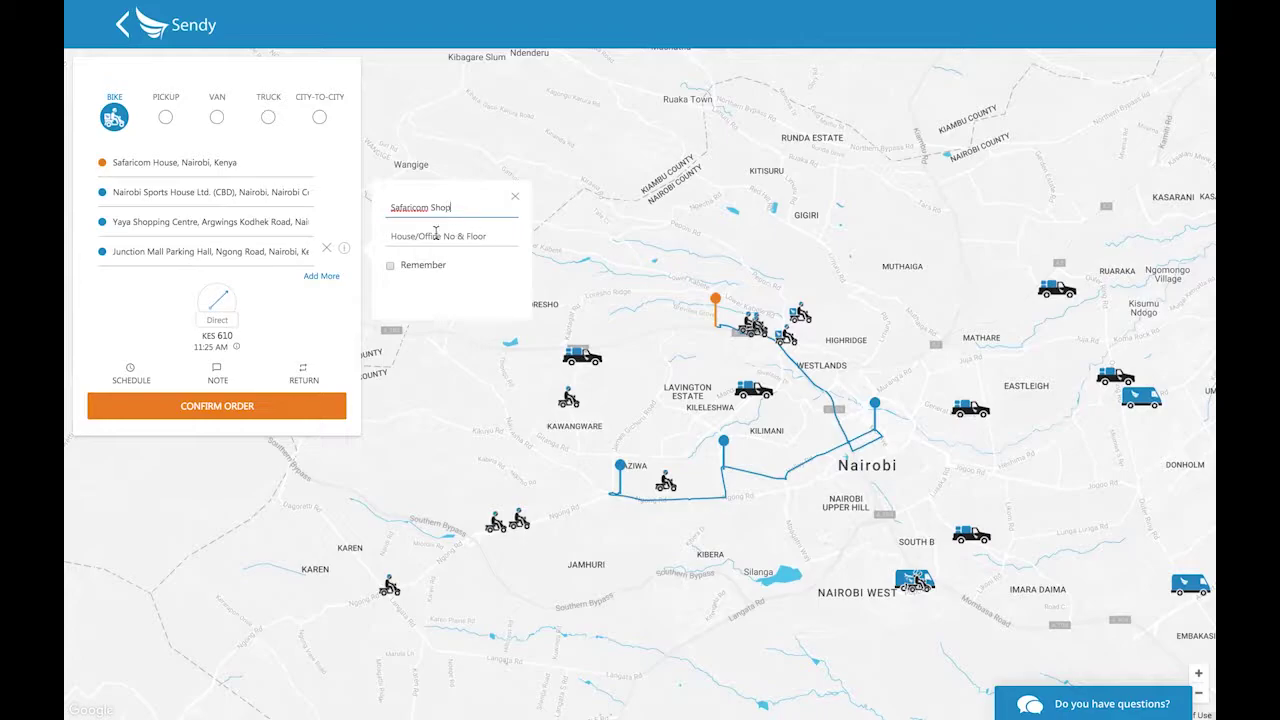
click(435, 238)
text(1st Floor)
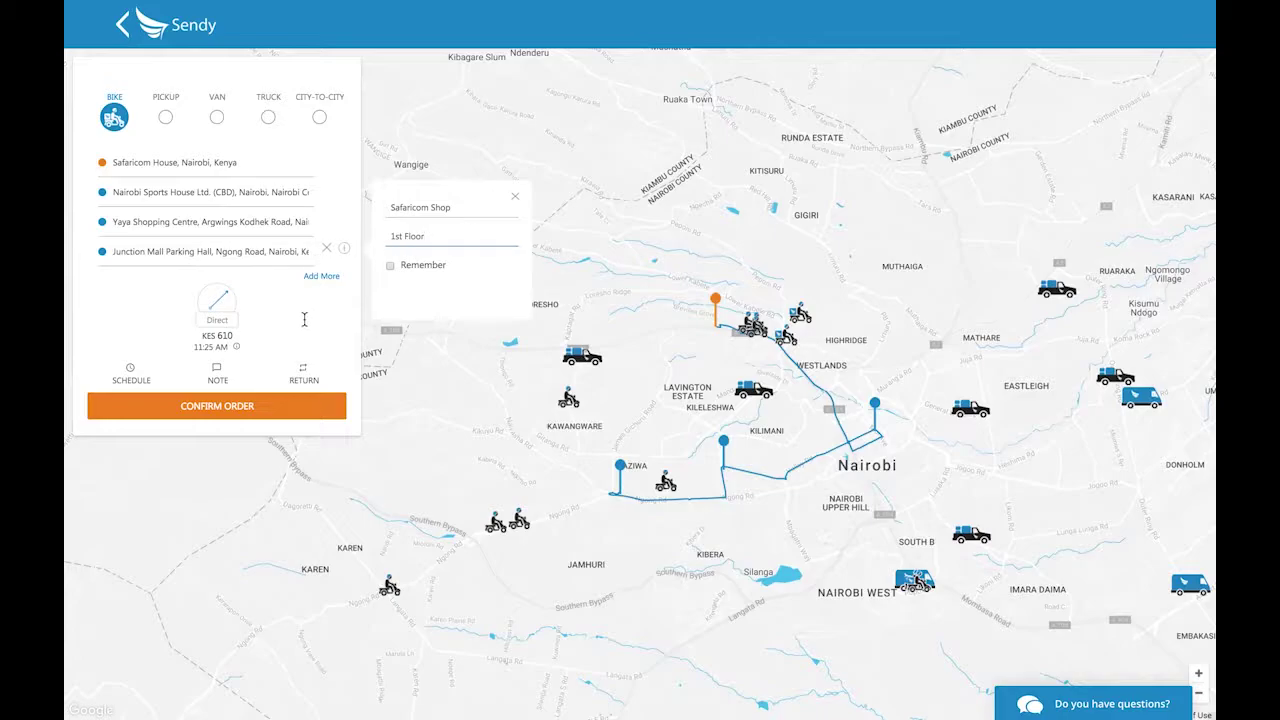
Schedule the delivery for Tomorrow, Jul-12 at 7:00 am.
click(131, 374)
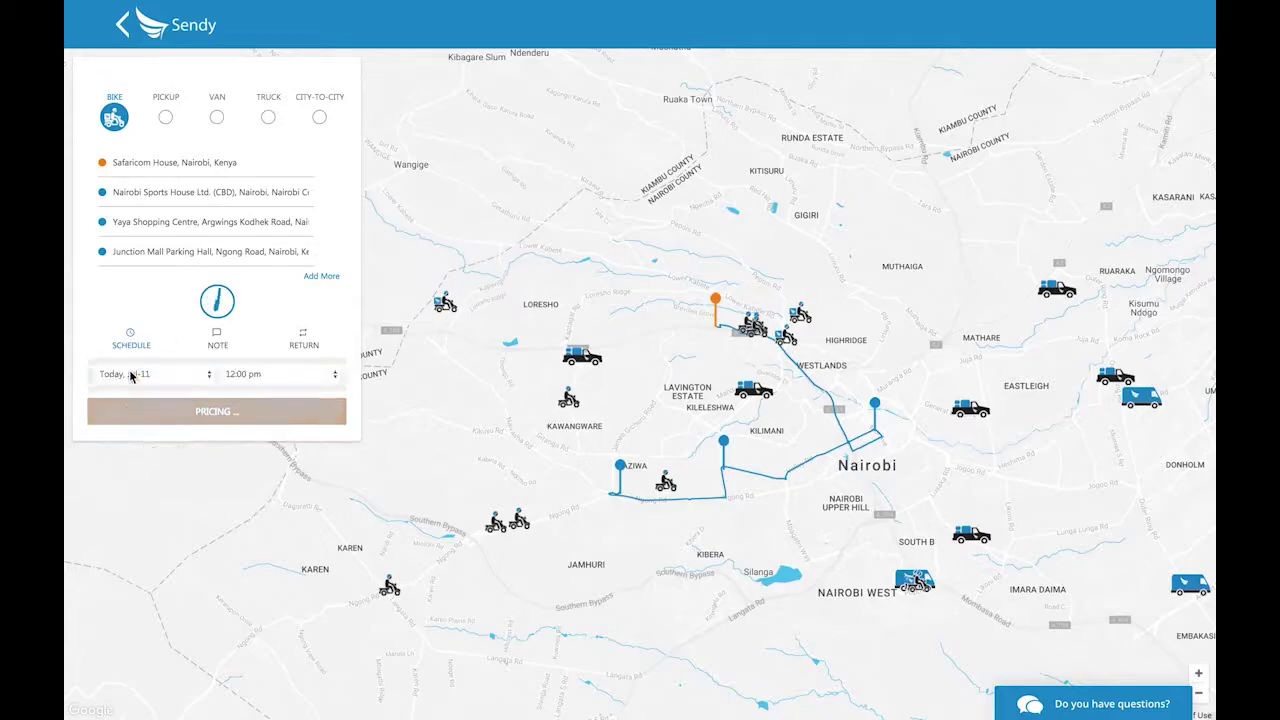
click(195, 380)
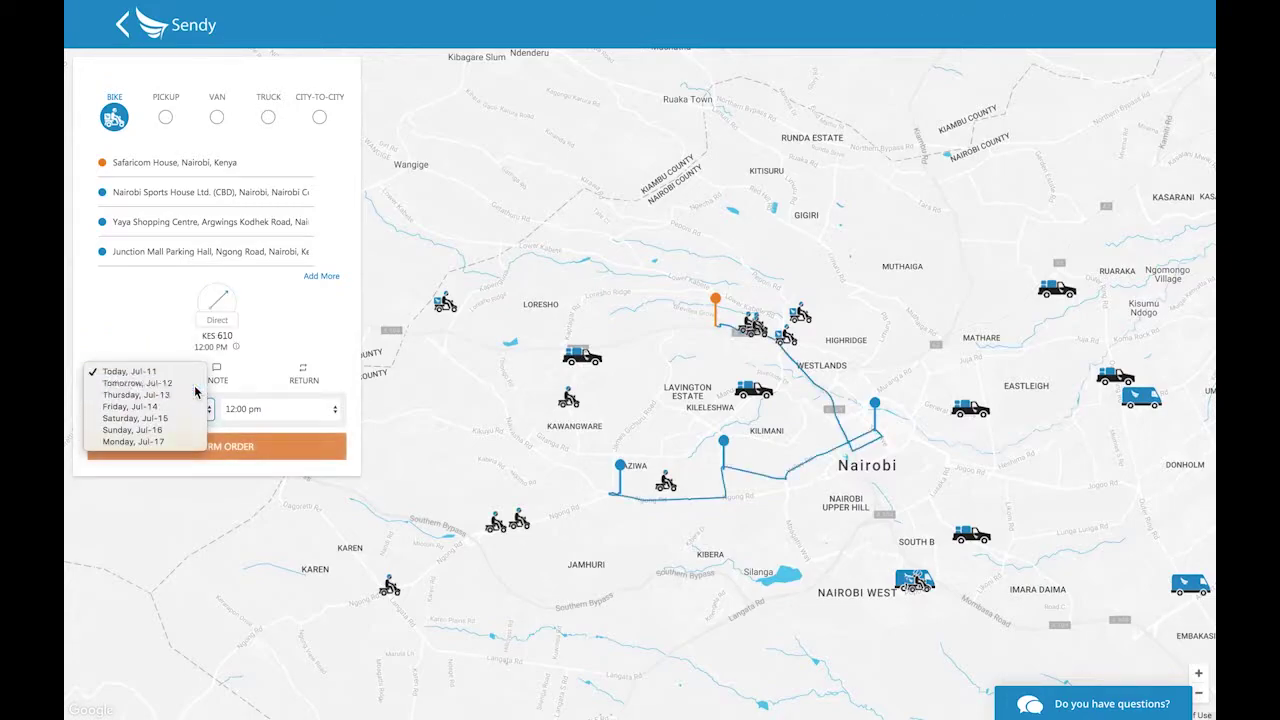
click(195, 385)
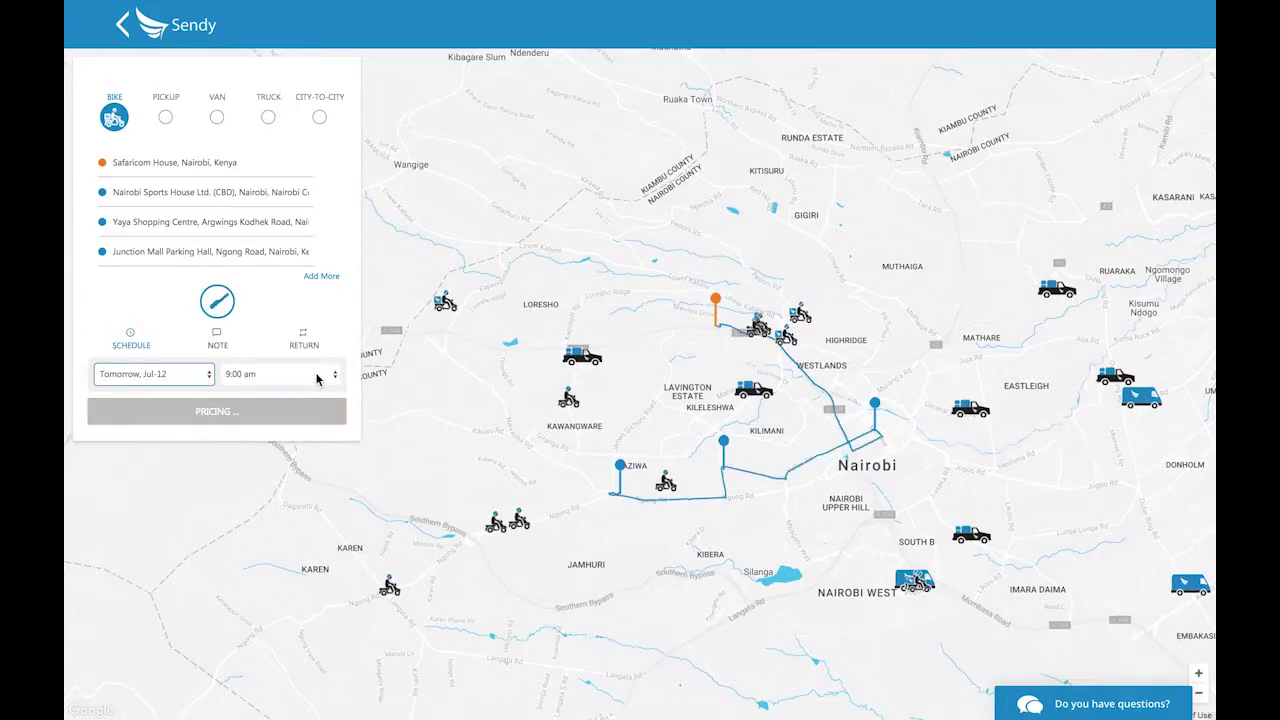
click(318, 408)
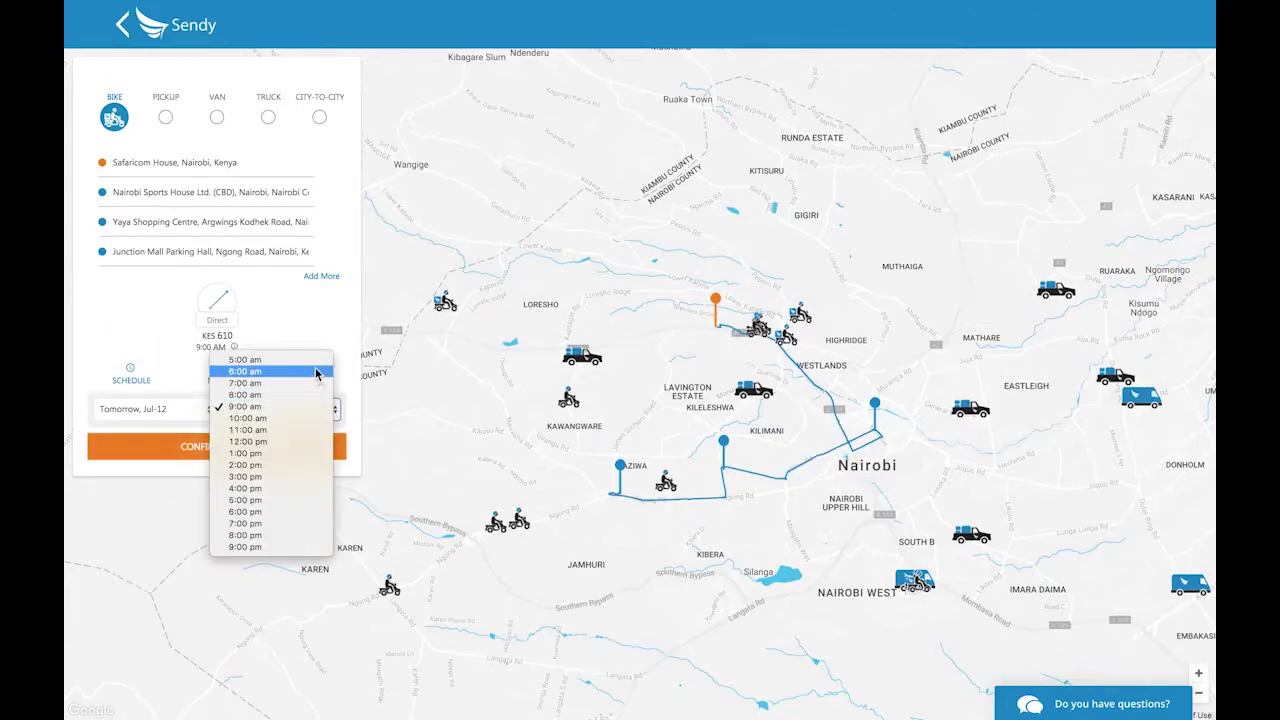
click(316, 383)
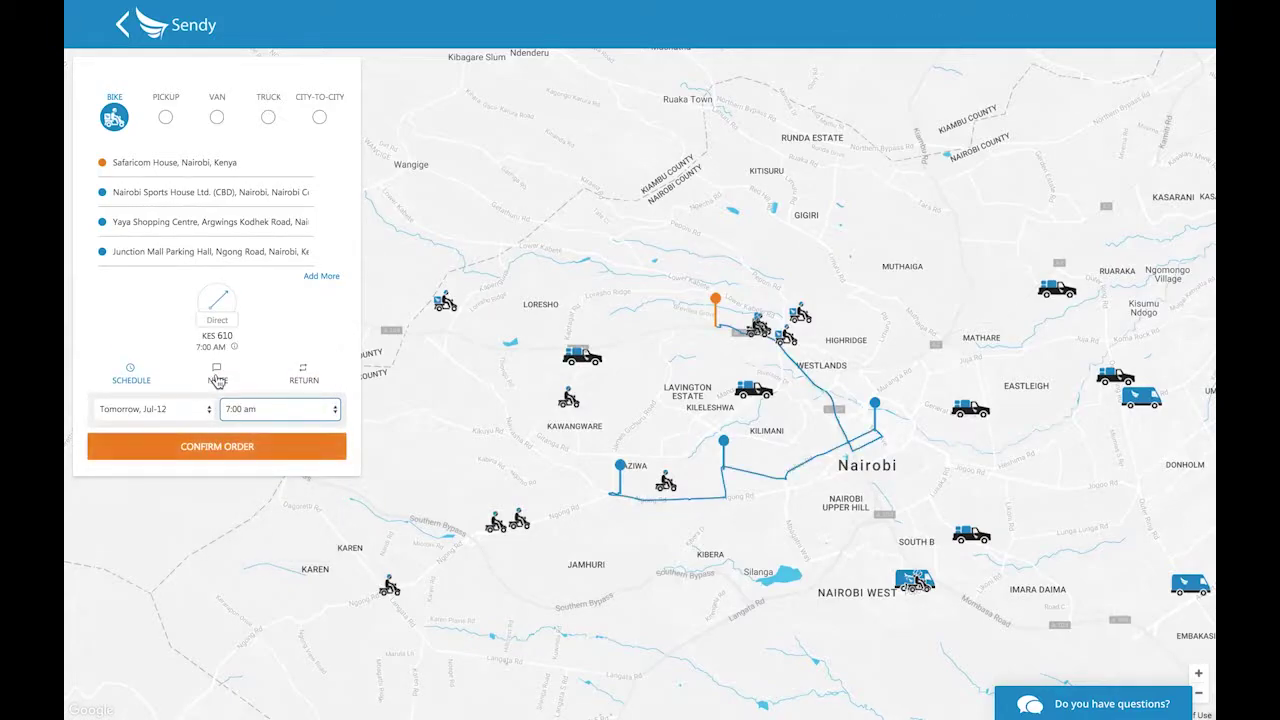
Add the note 'Please drop package at reception at each locaction', leaving the package option on Any.
click(217, 378)
text(Please drop pac)
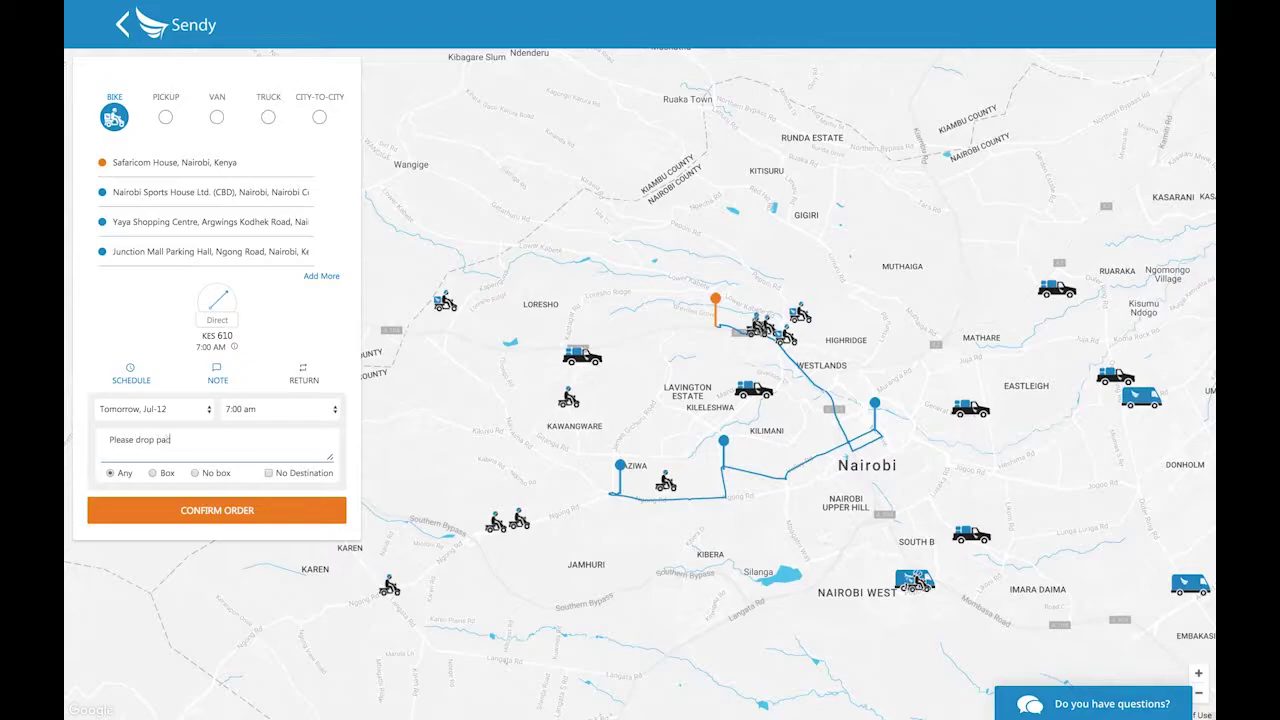
text(kage at reception at eac)
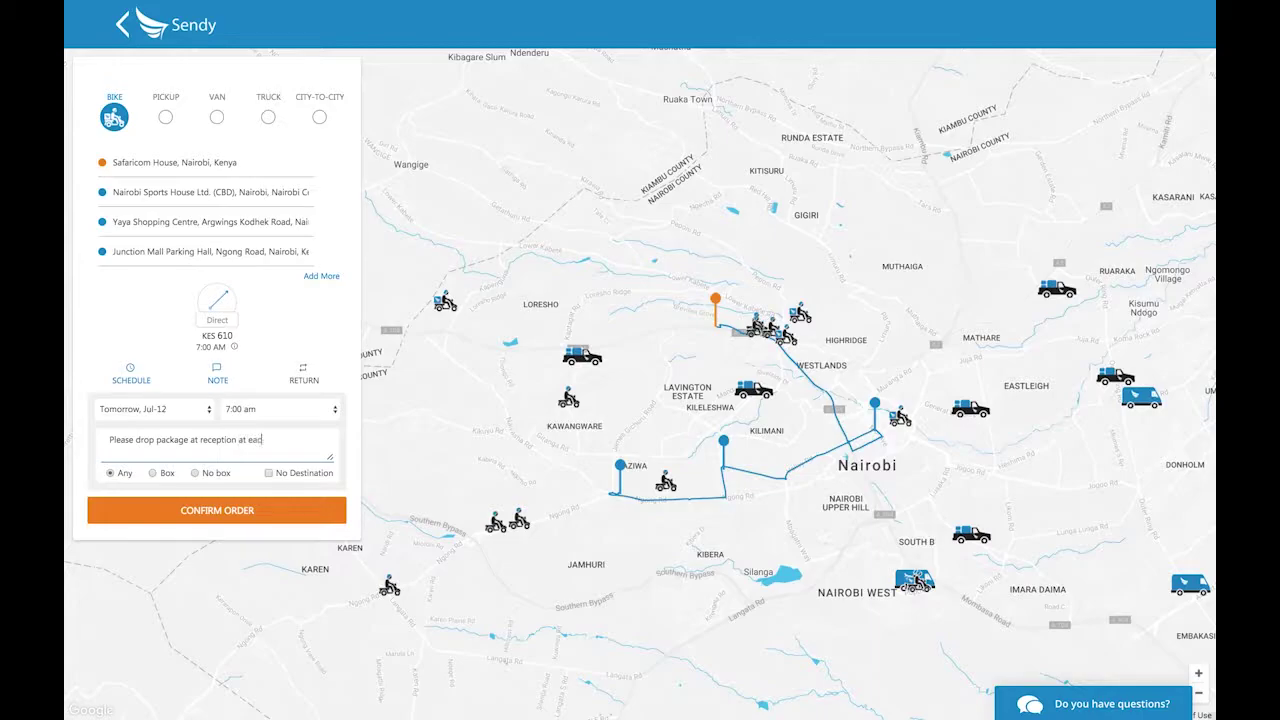
text(h locaction)
click(151, 473)
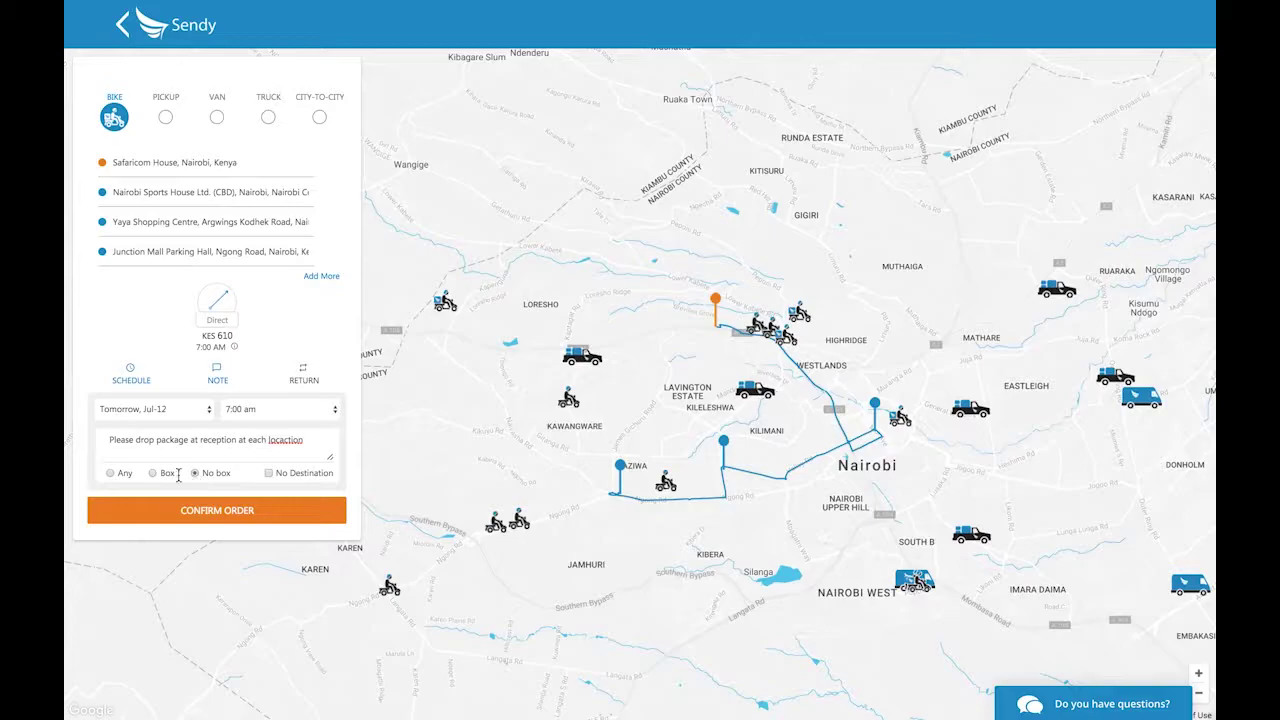
click(110, 474)
Confirm the KES 610 scheduled bike order and open the Menu on its tracking page.
click(285, 511)
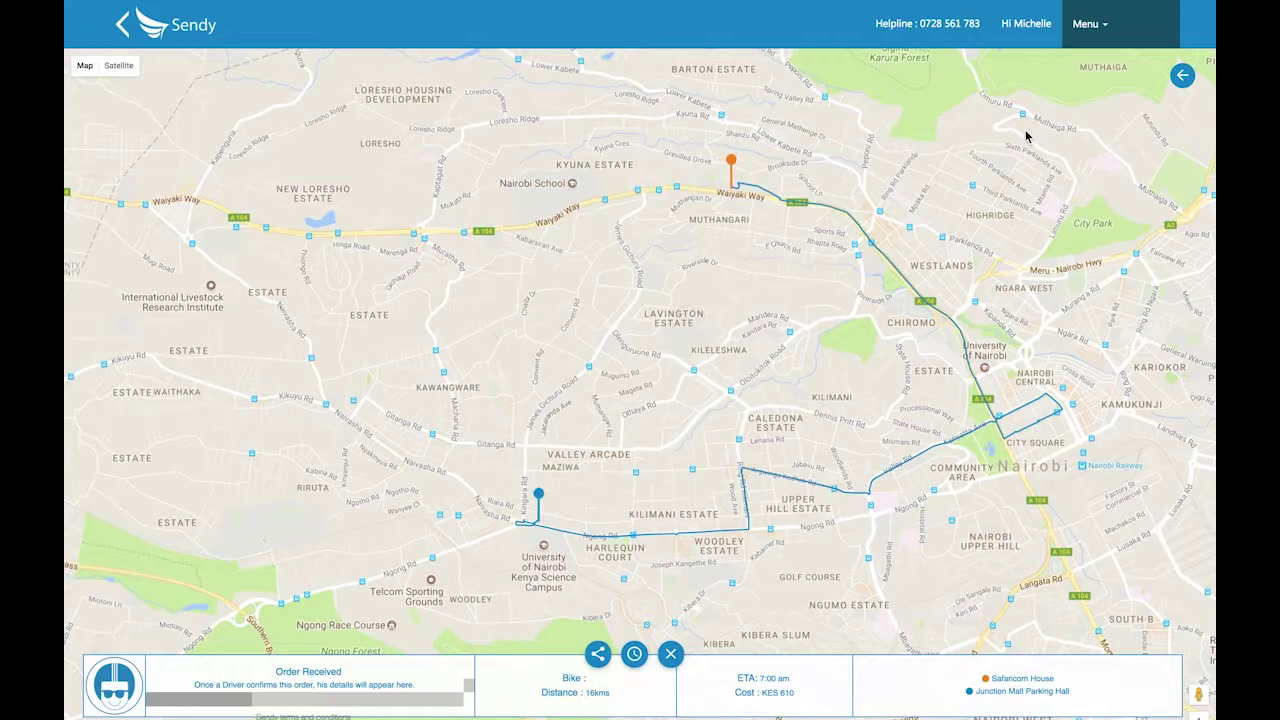
click(1097, 31)
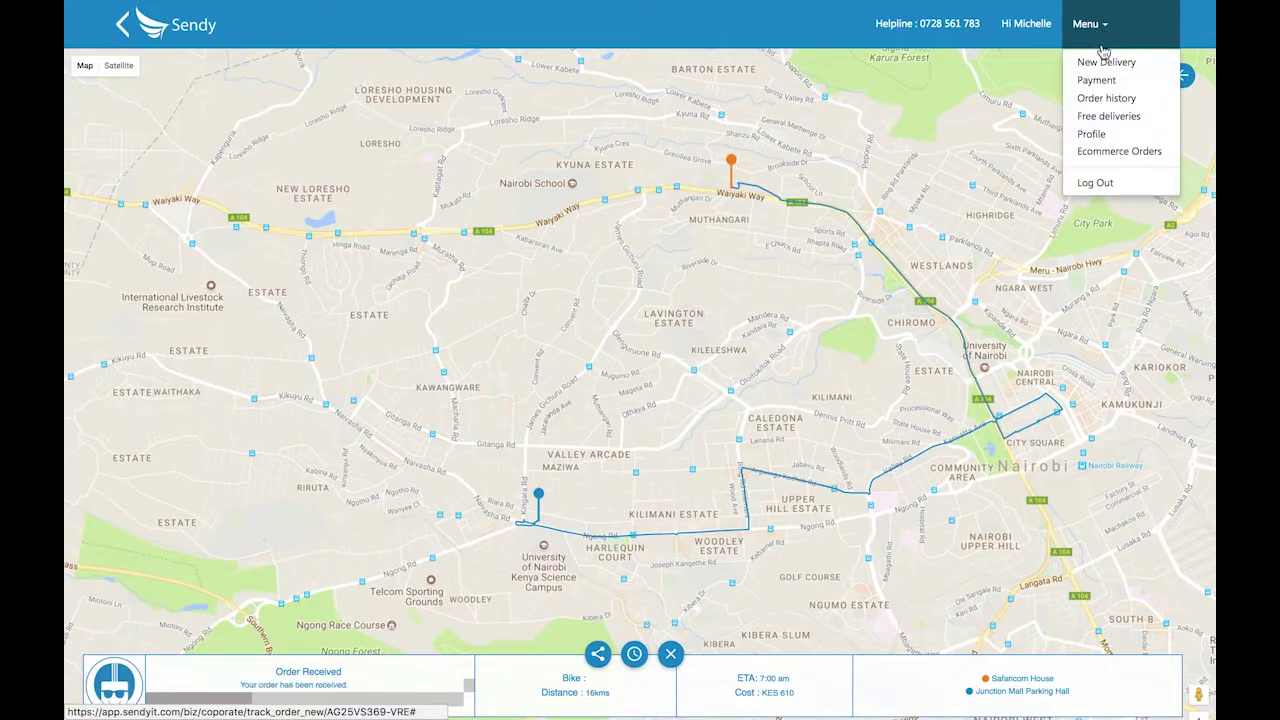
Check the new KES 610 order atop the order history, then view the ten payments totalling 7,560.00.
click(1112, 101)
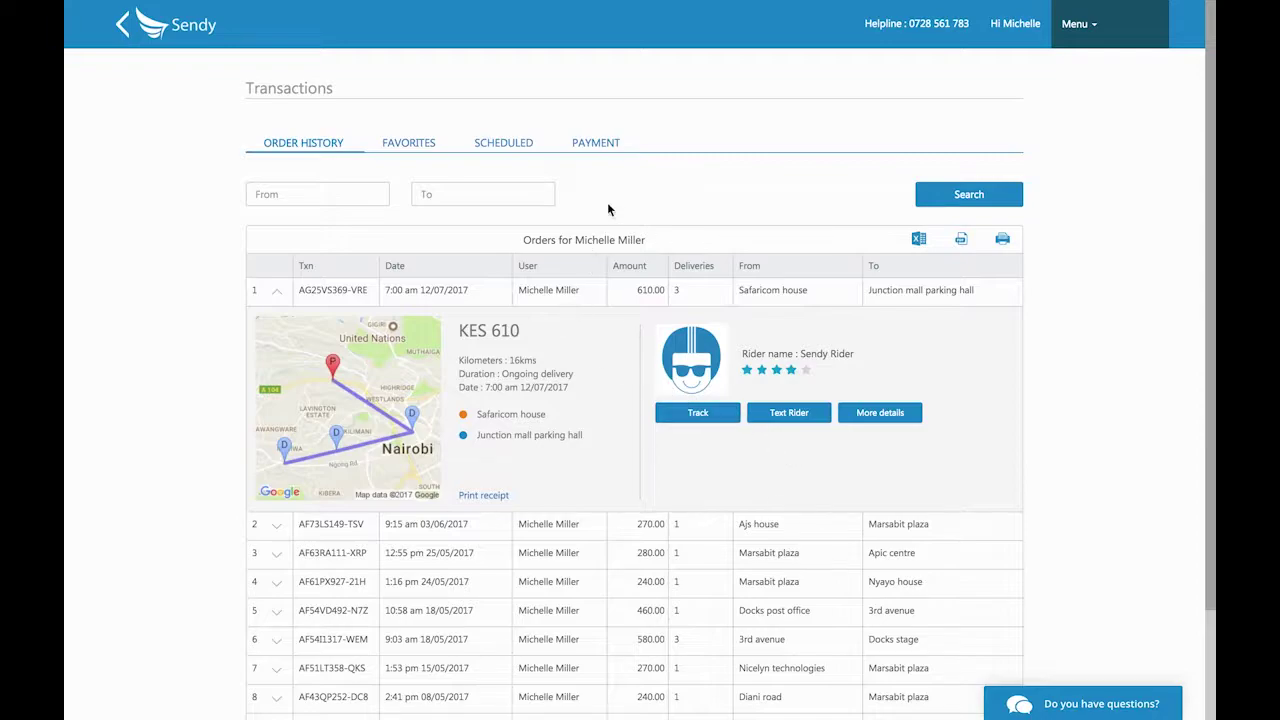
click(593, 146)
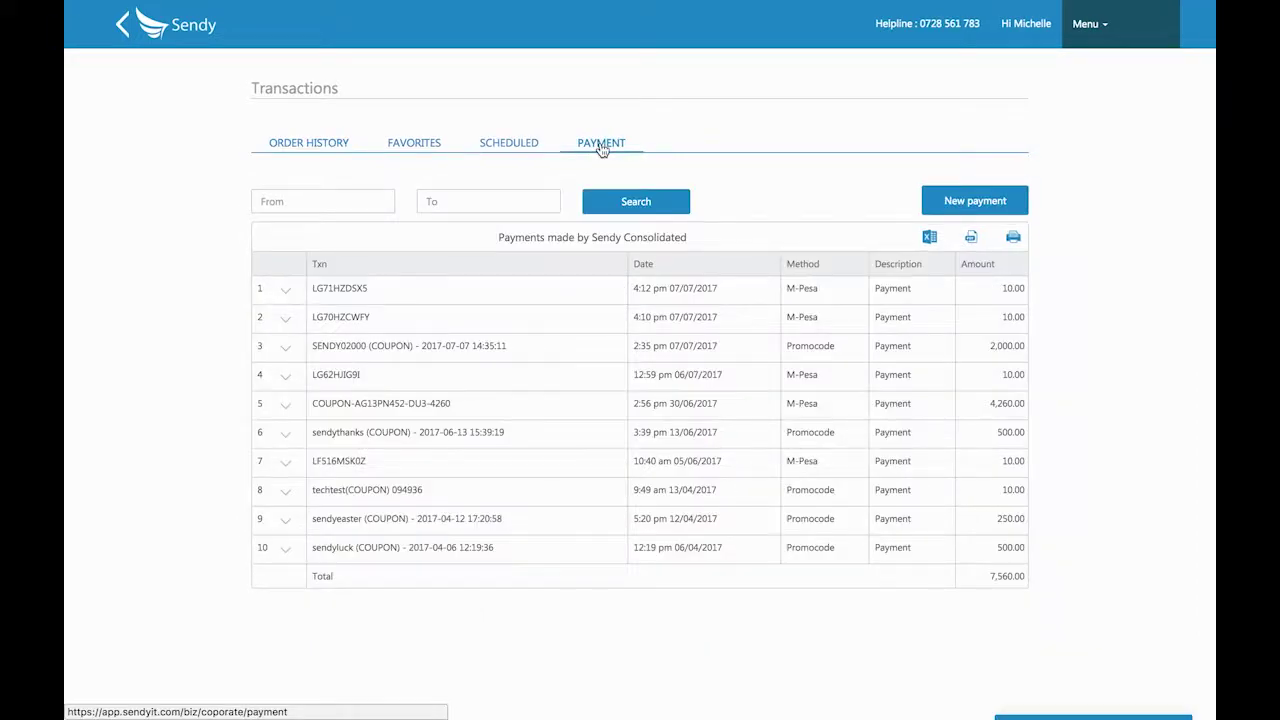